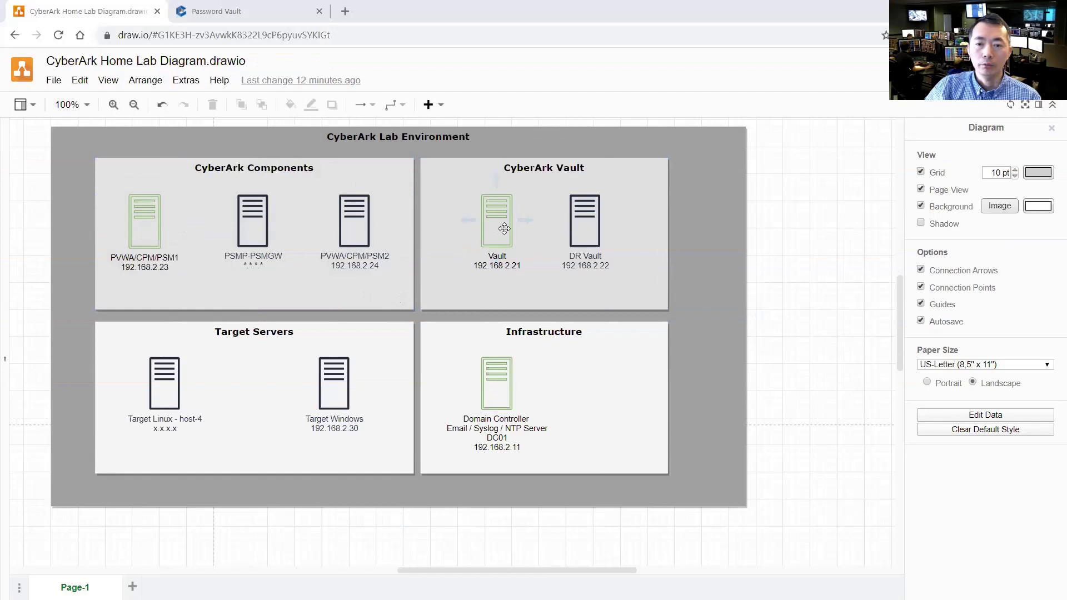
# Select the Vault, PVWA/CPM/PSM and Domain Controller server shapes on the lab diagram
pyautogui.click(504, 228)
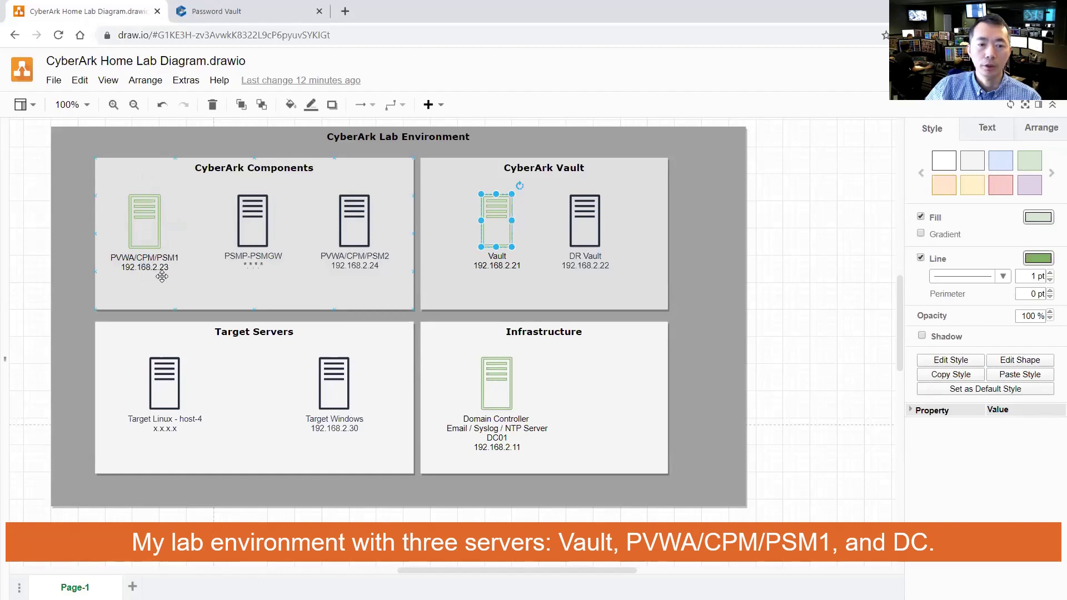
pyautogui.click(361, 225)
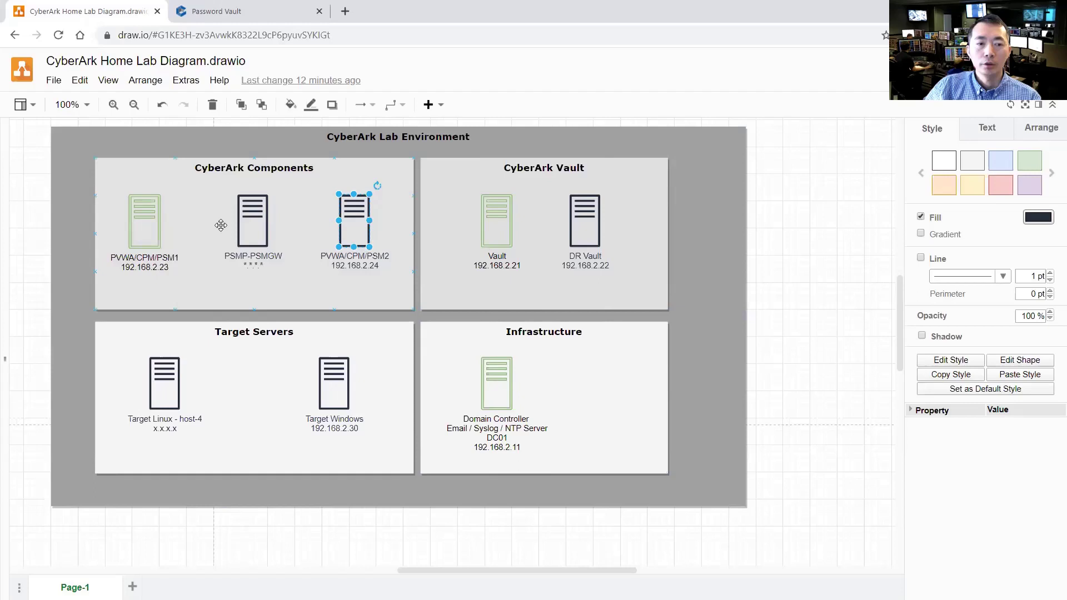
pyautogui.click(153, 245)
pyautogui.click(482, 253)
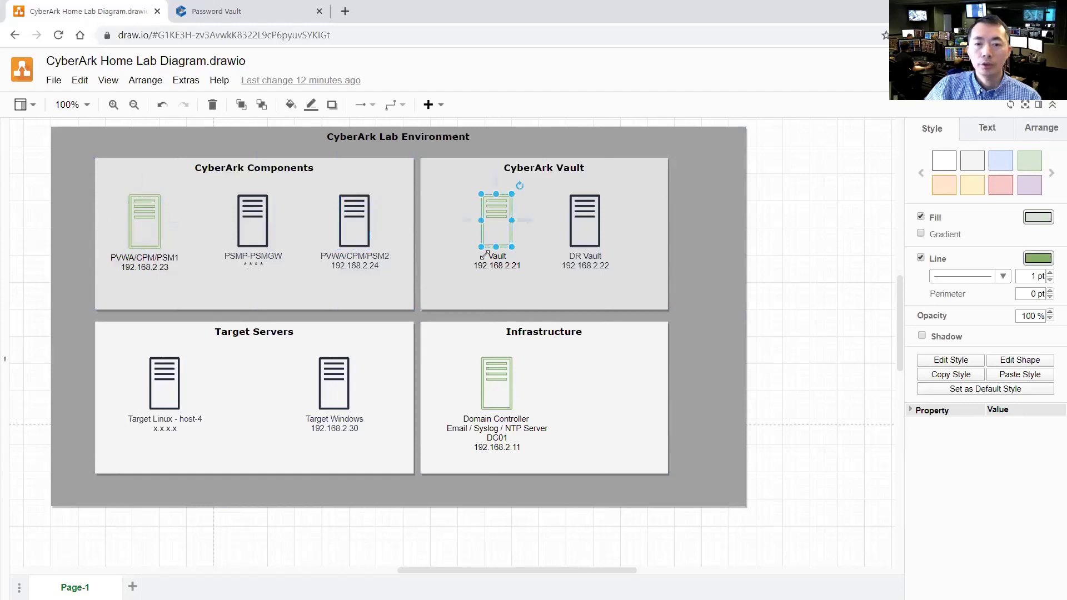
pyautogui.click(492, 367)
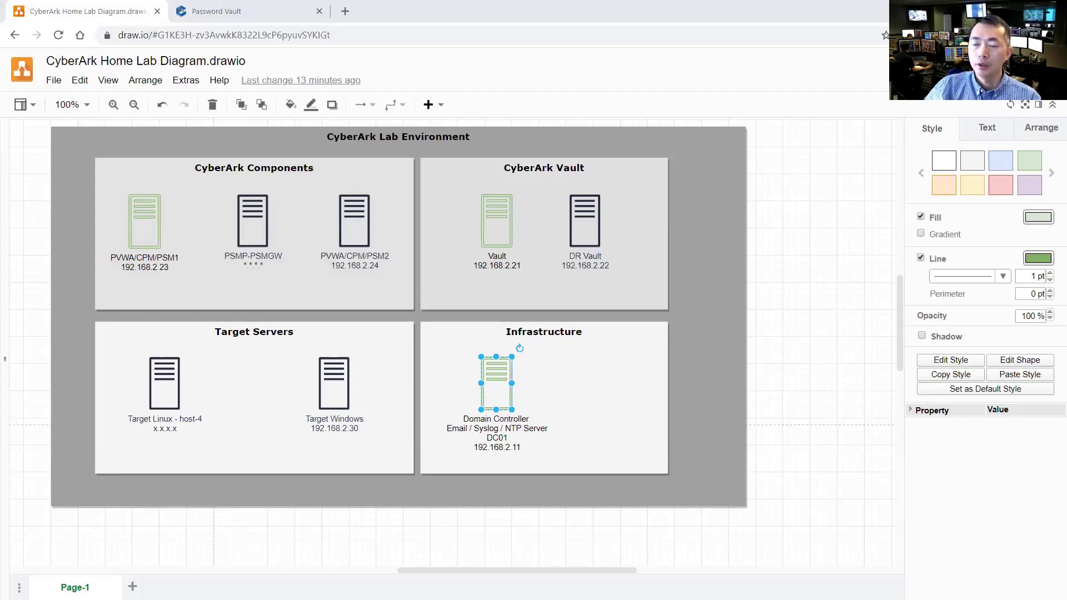
# Sign in to the Password Vault as administrator with CyberArk authentication
pyautogui.click(216, 11)
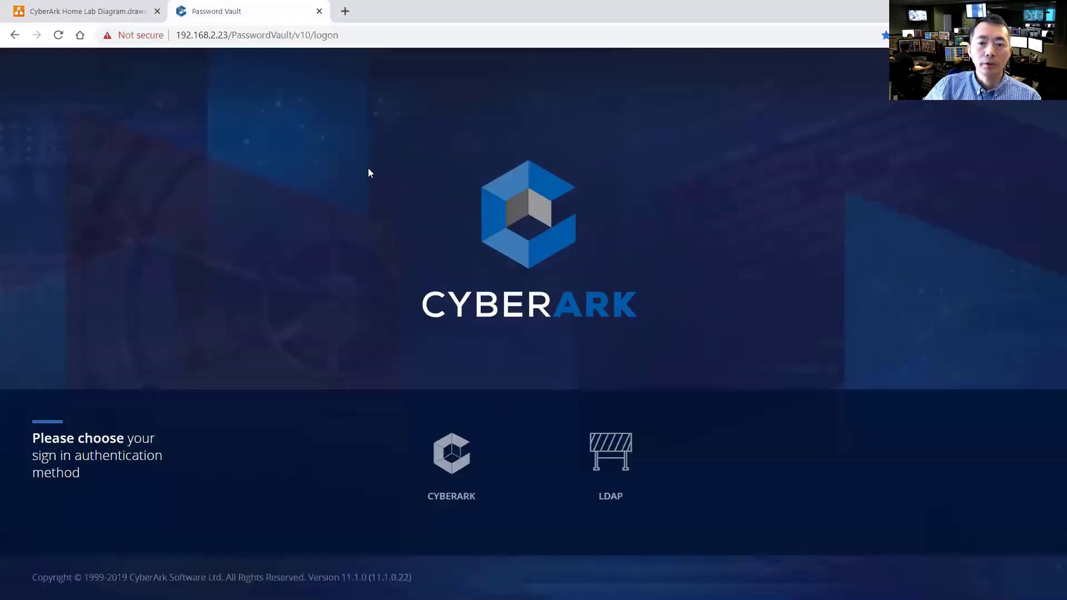
pyautogui.click(463, 456)
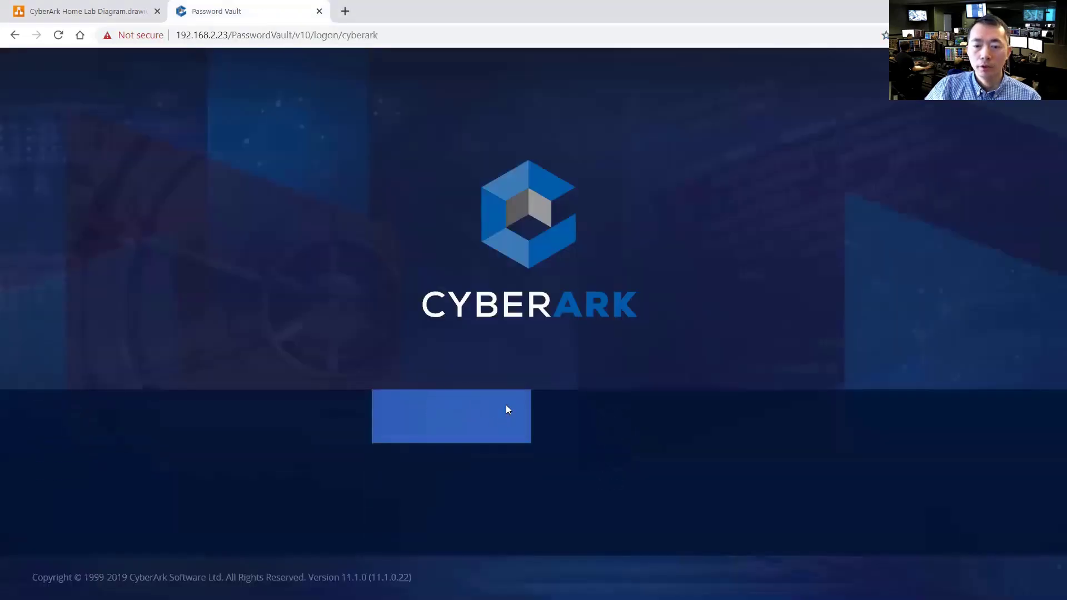
pyautogui.write('administrator')
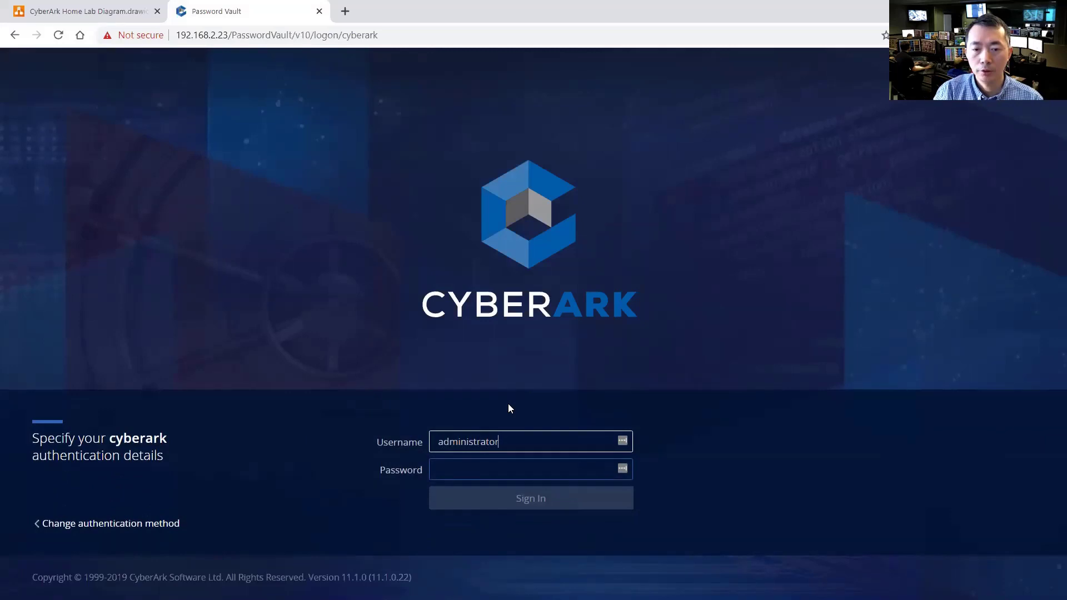
pyautogui.press('Tab')
pyautogui.write('Cyberark1')
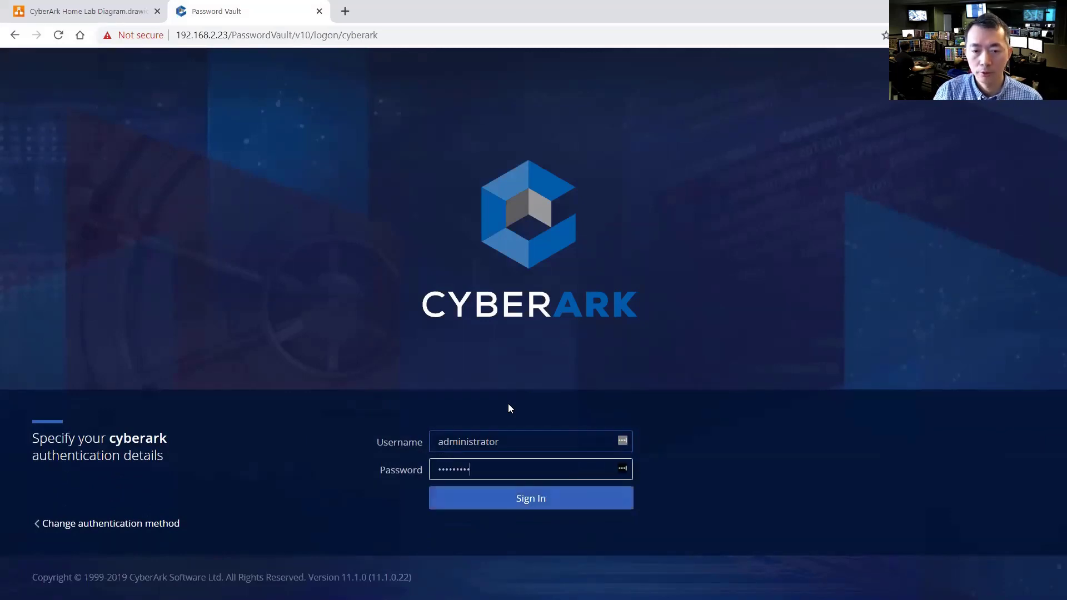
pyautogui.press('Return')
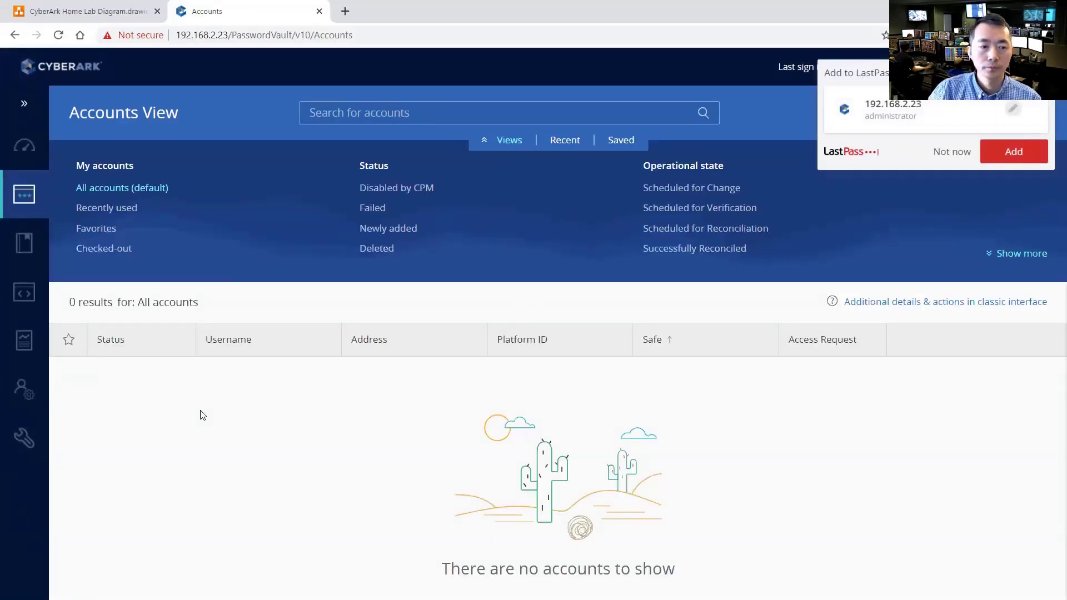
# Reach the LDAP Integration page from Administration, passing through the setup wizard
pyautogui.click(24, 437)
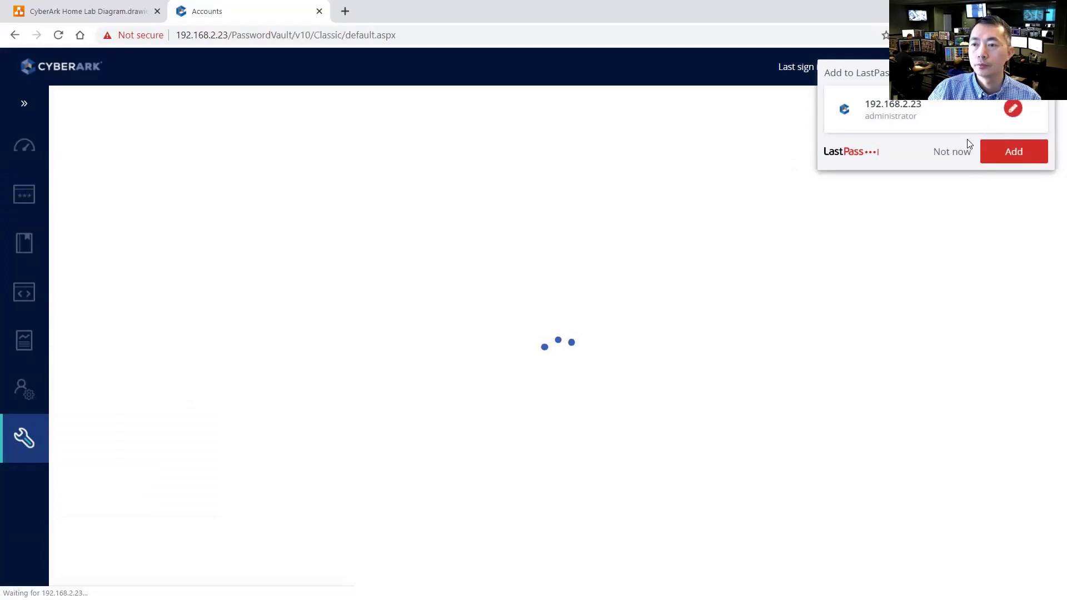
pyautogui.click(951, 151)
pyautogui.moveTo(23, 389)
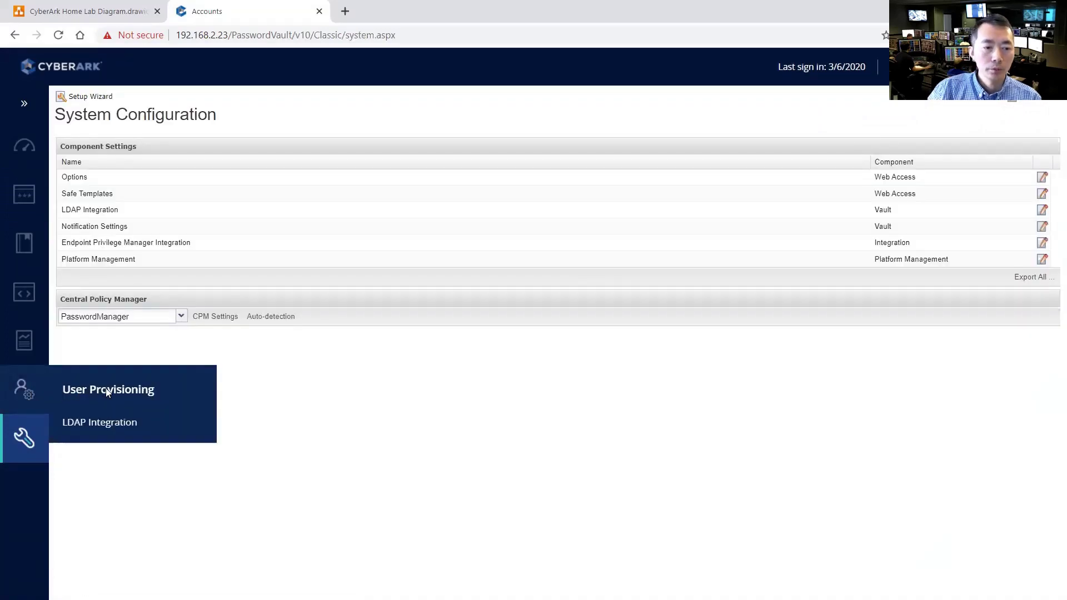
pyautogui.click(125, 423)
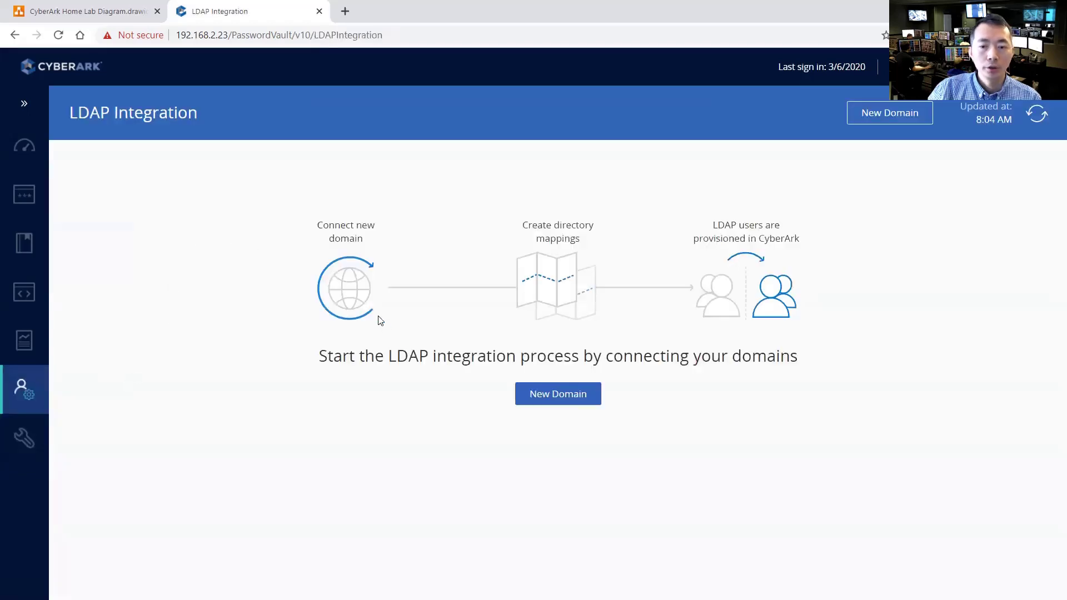
pyautogui.click(24, 438)
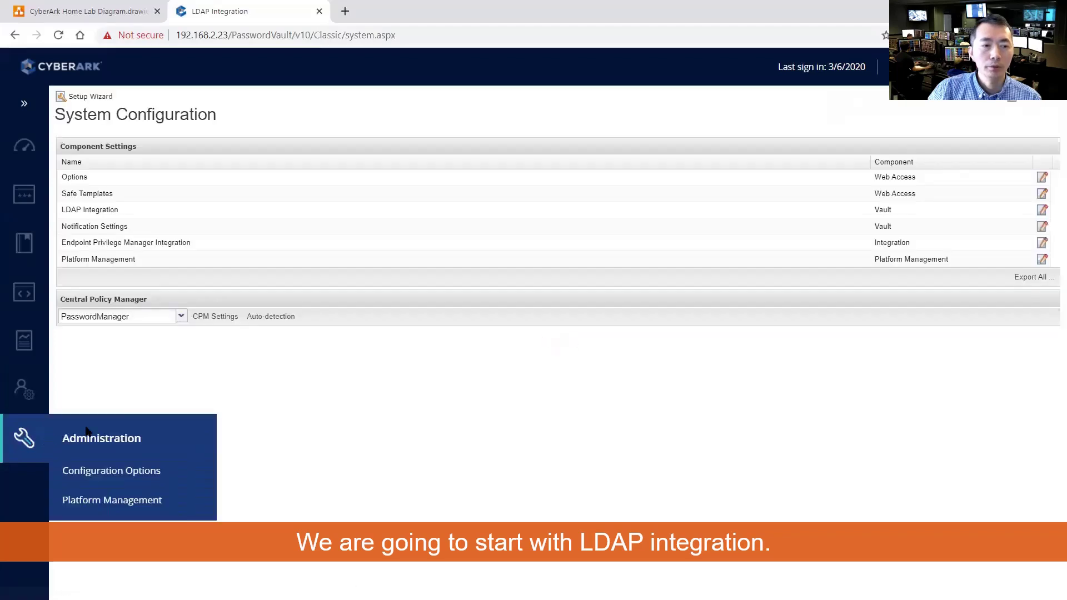
pyautogui.click(93, 98)
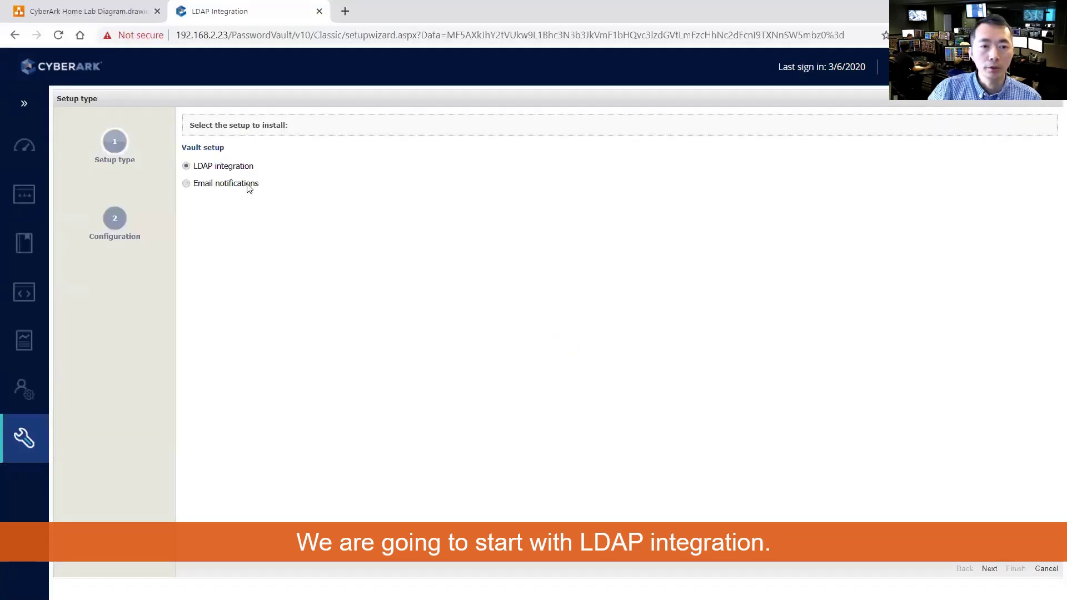
pyautogui.moveTo(52, 400)
pyautogui.click(92, 422)
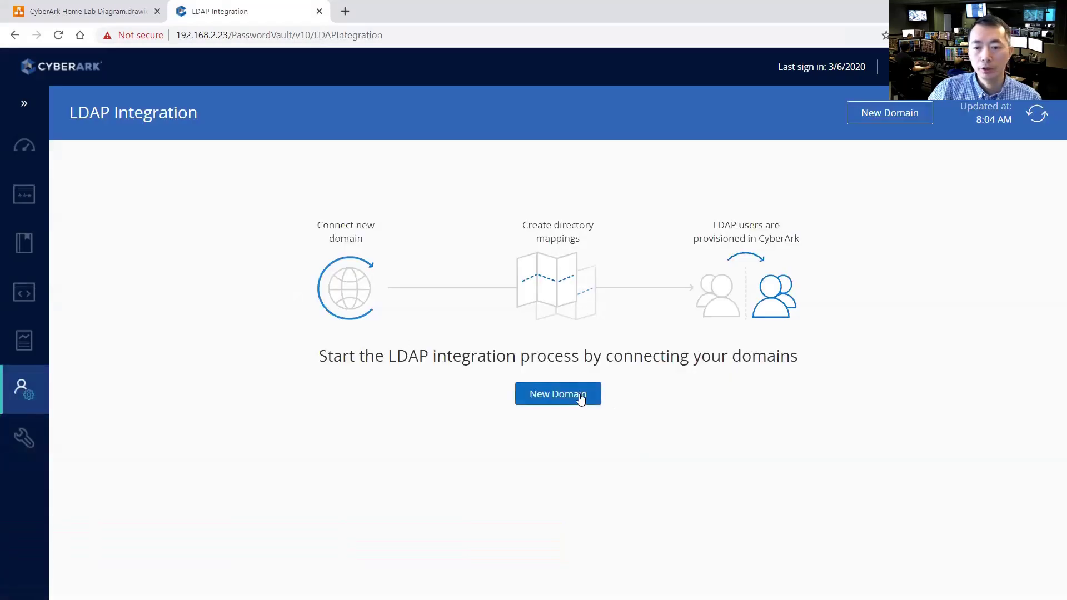
# Add new LDAP domain 51sectest.com with the secure SSL connection turned off
pyautogui.click(581, 398)
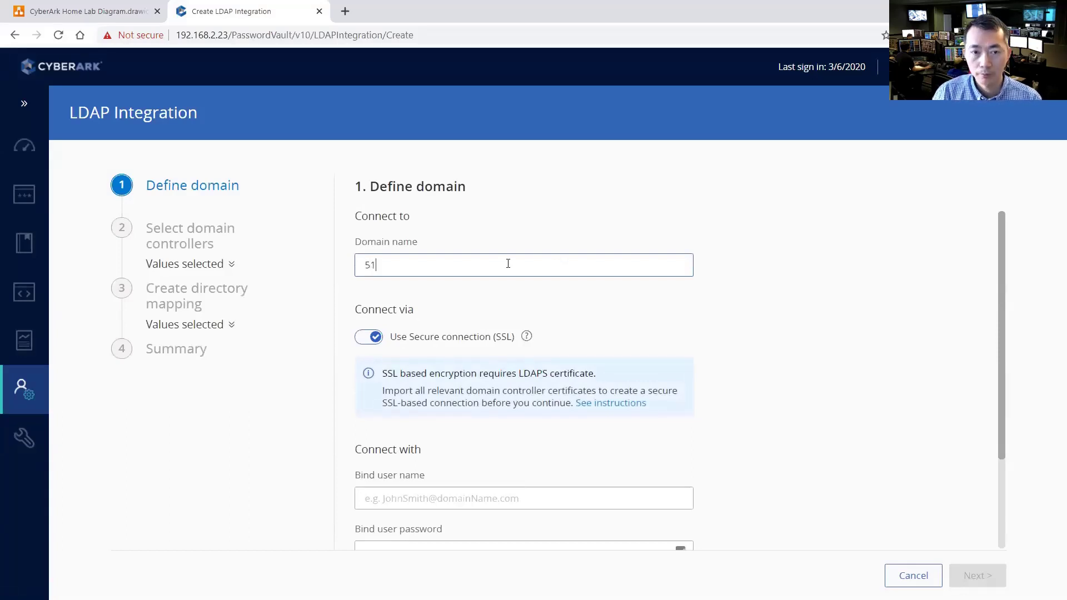
pyautogui.write('51sectest.com')
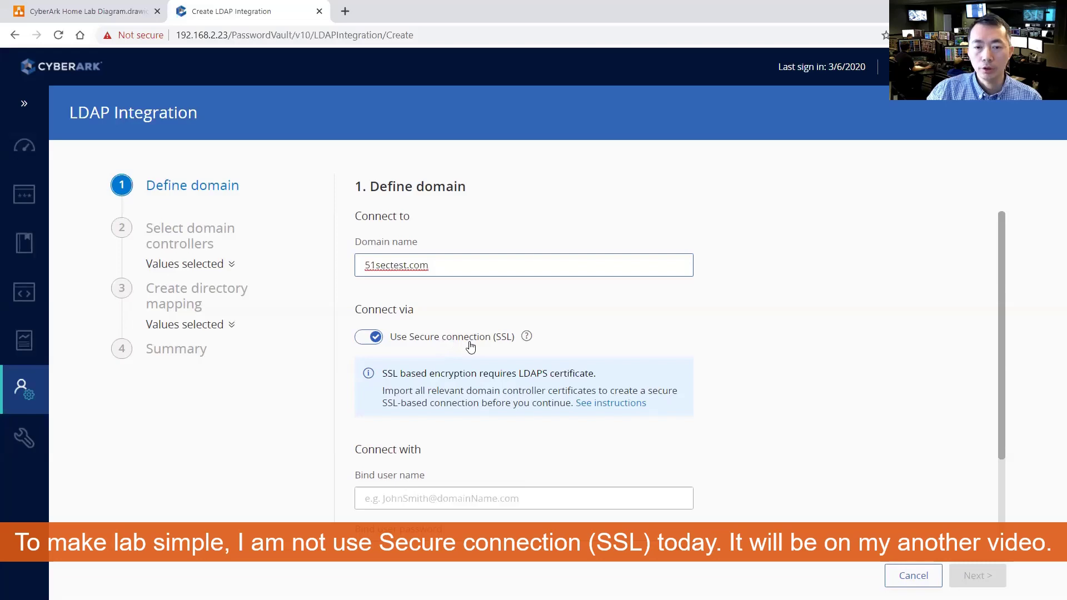
pyautogui.click(363, 339)
pyautogui.scroll(-1, 489, 360)
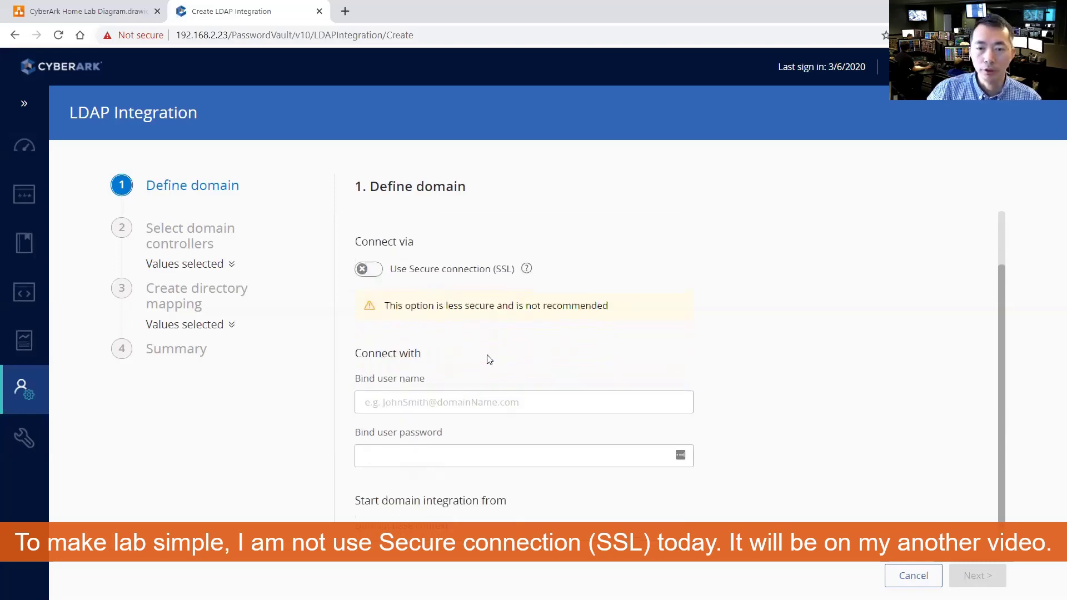
pyautogui.scroll(-1, 489, 361)
# Enter the domain administrator bind user and password plus base context dc=51sectest,dc=com, then continue
pyautogui.click(474, 377)
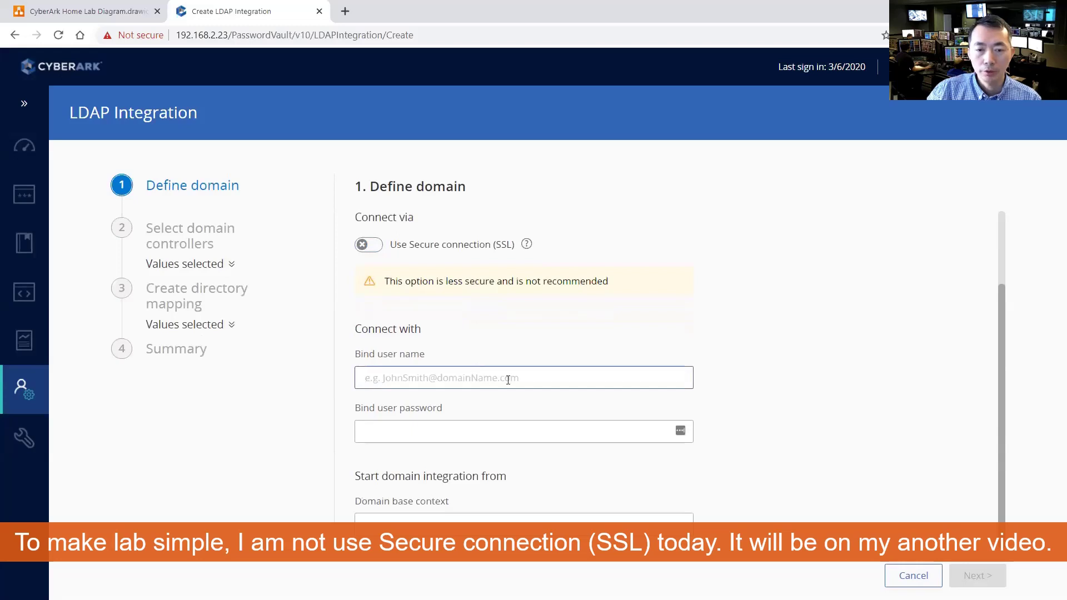
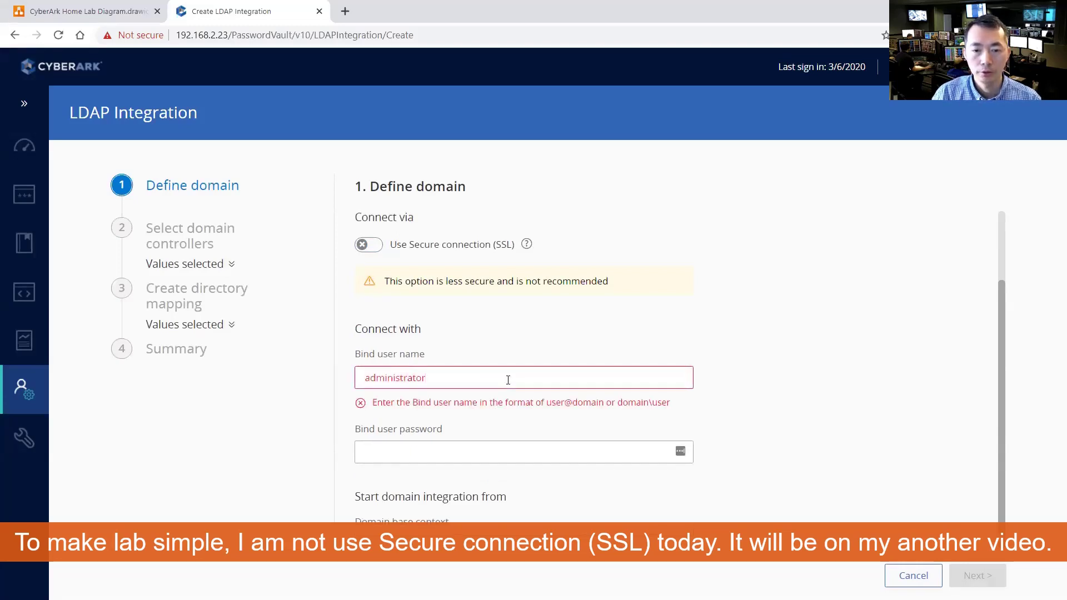
pyautogui.press('Tab')
pyautogui.write('•••')
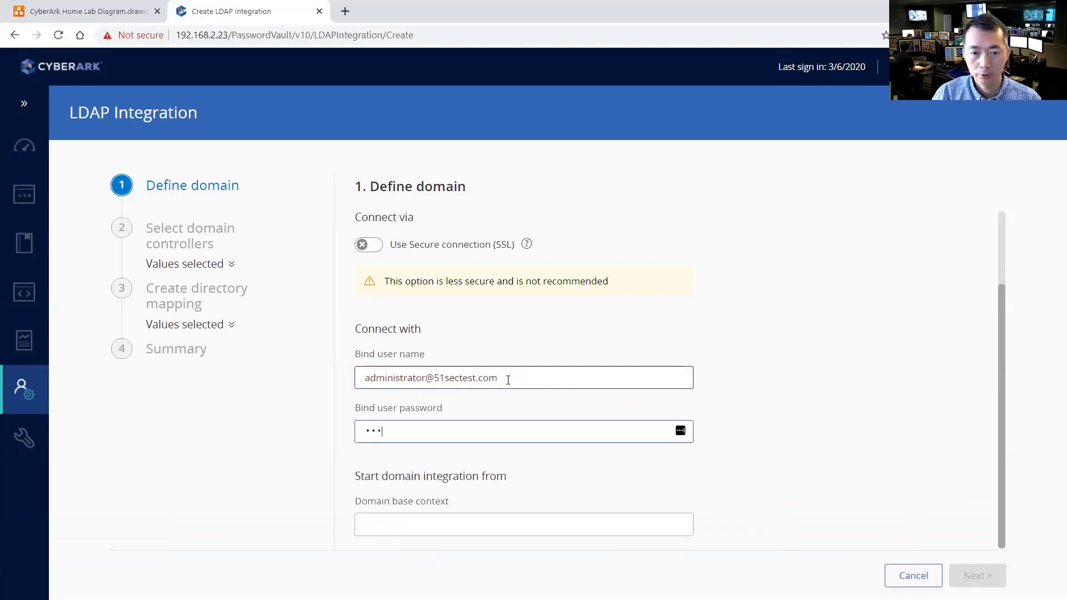
pyautogui.write('••••••')
pyautogui.click(496, 525)
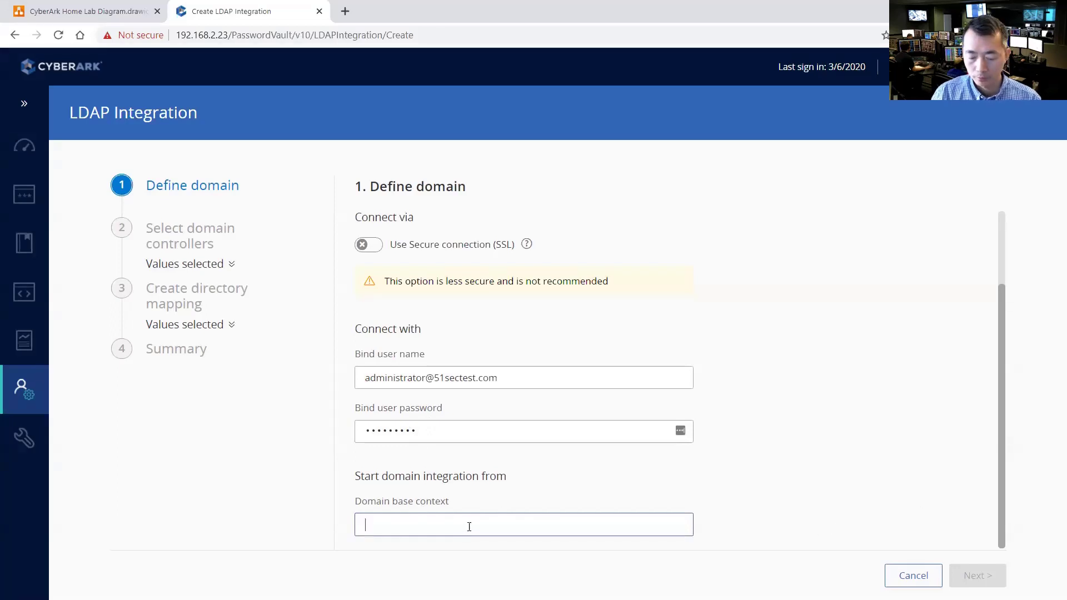
pyautogui.write('dc=51sectest,dc')
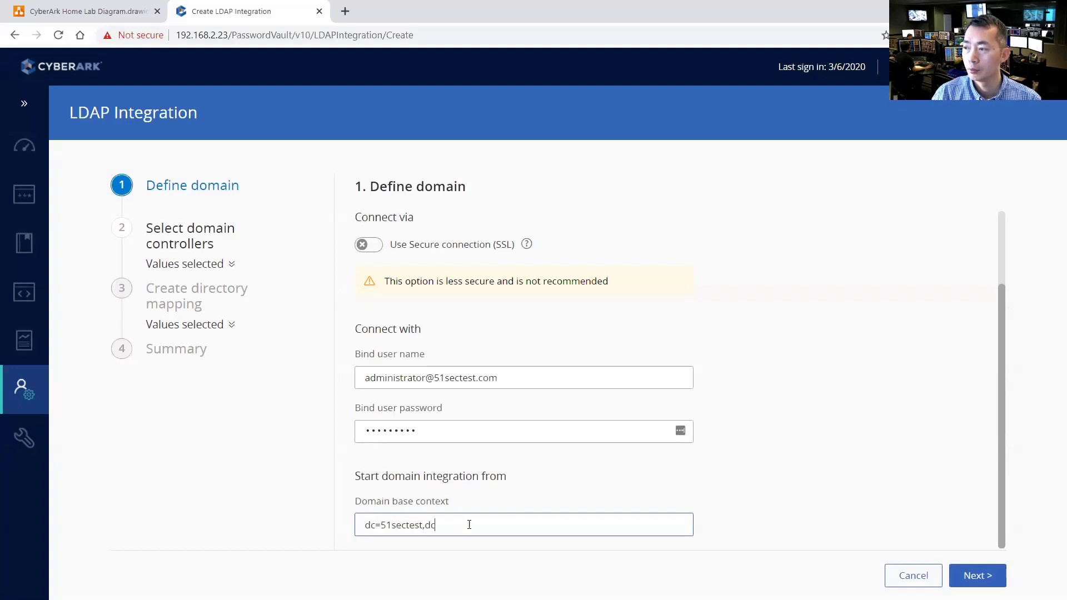
pyautogui.write('=com')
pyautogui.click(956, 579)
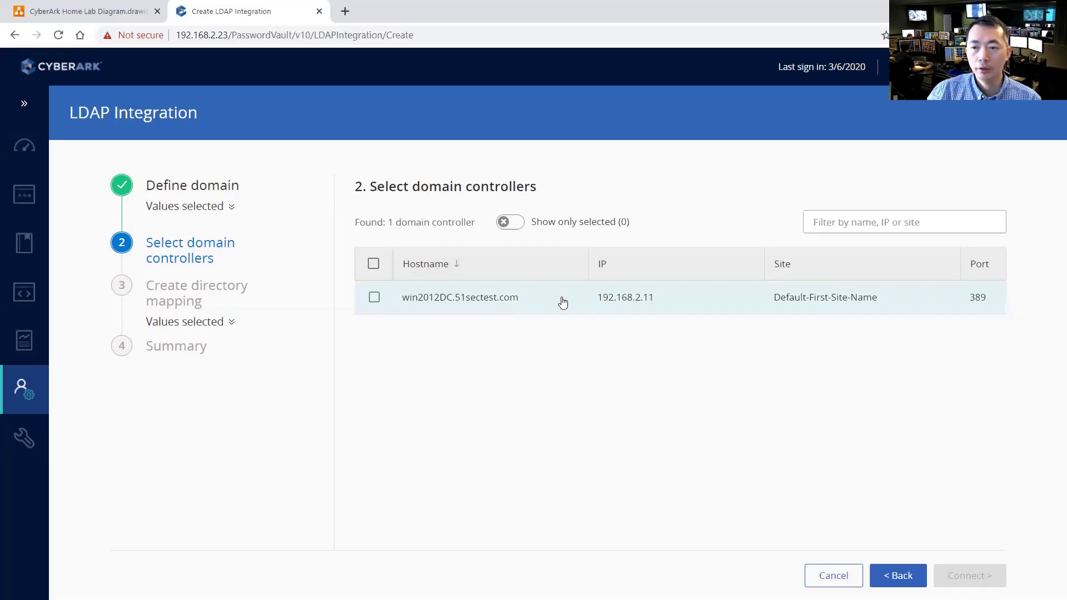
# Tick win2012DC.51sectest.com, the only discovered domain controller, and connect to it
pyautogui.click(374, 298)
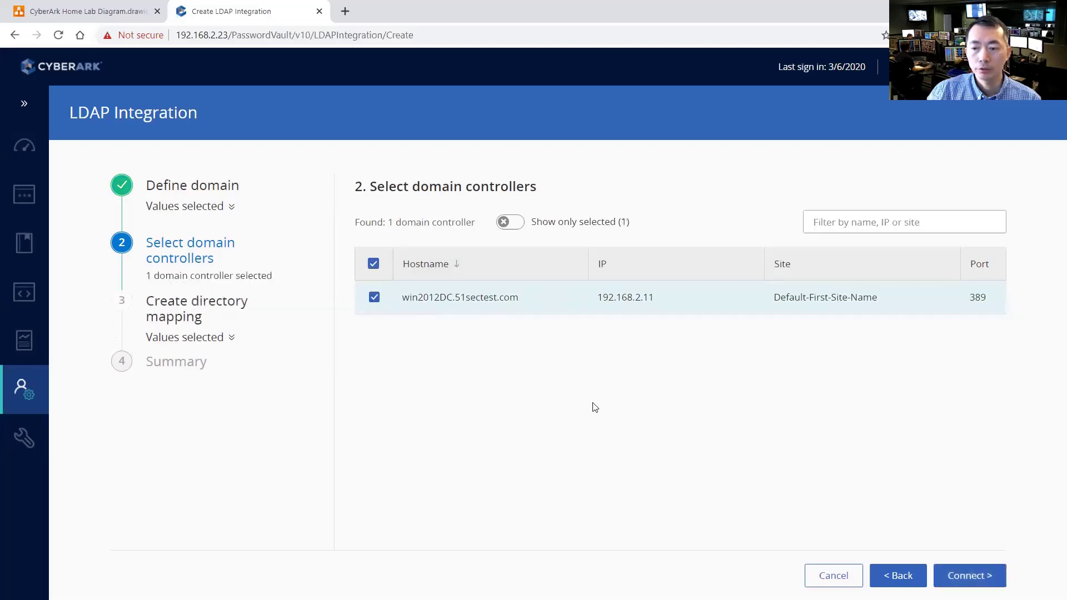
pyautogui.click(977, 578)
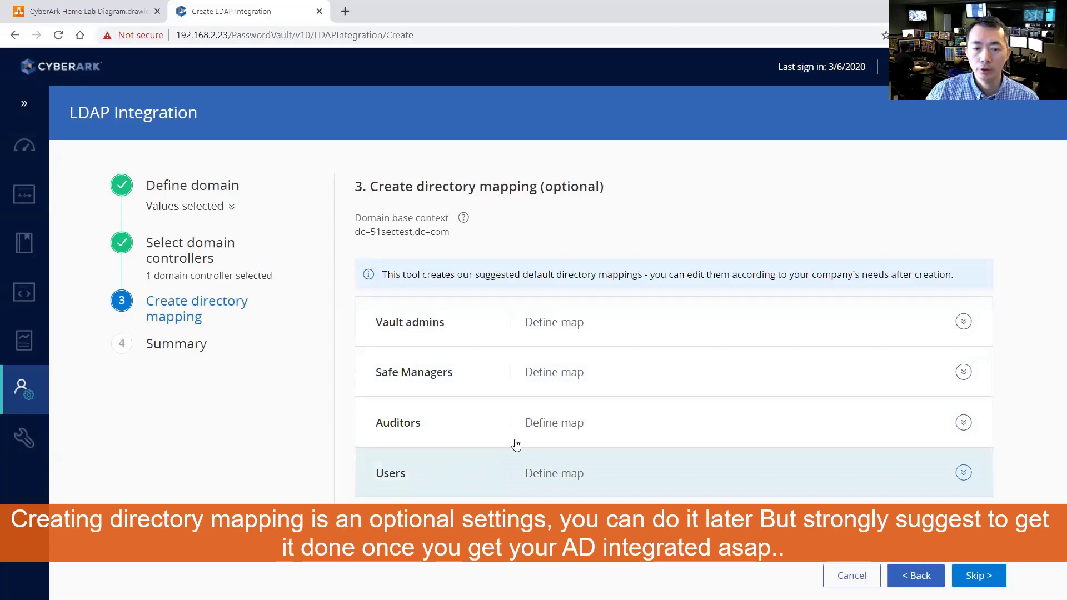
# Map Vault admins to the CyberArk Vault Admins group and list its members
pyautogui.click(621, 326)
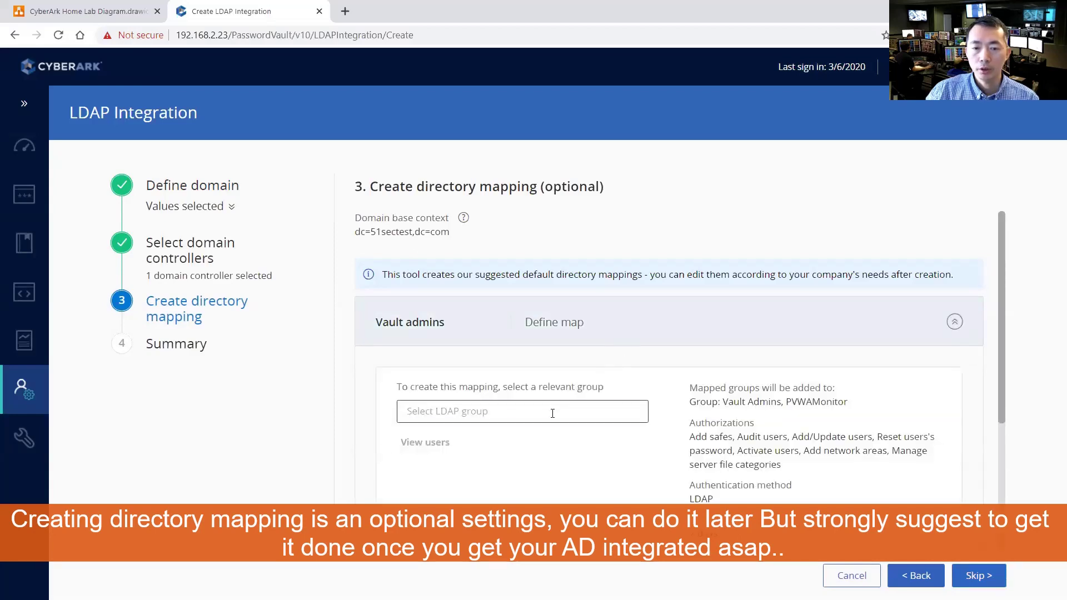
pyautogui.click(553, 413)
pyautogui.write('cyber')
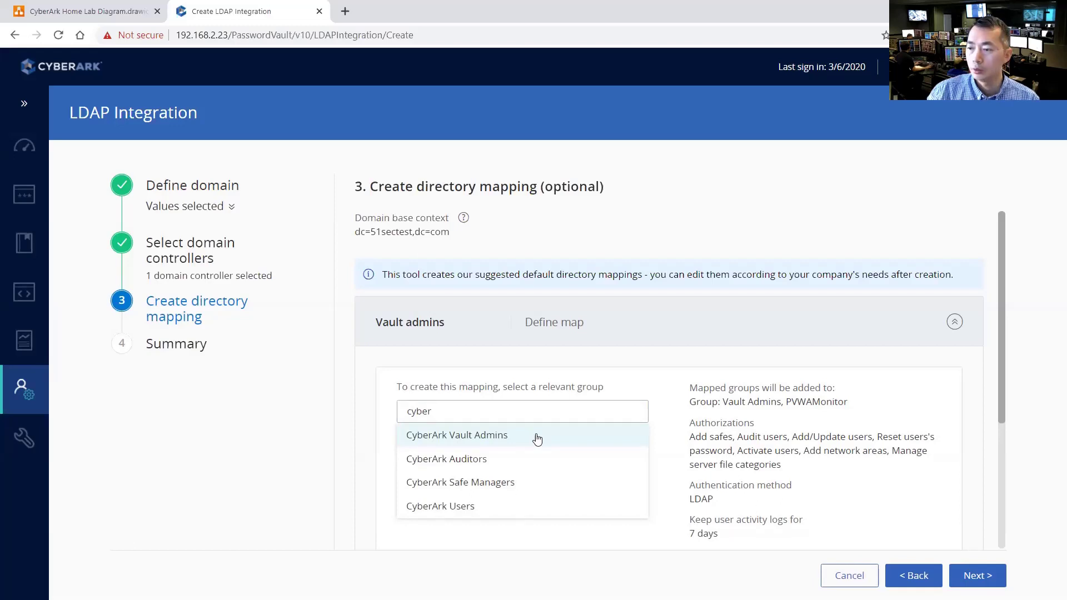
pyautogui.click(537, 439)
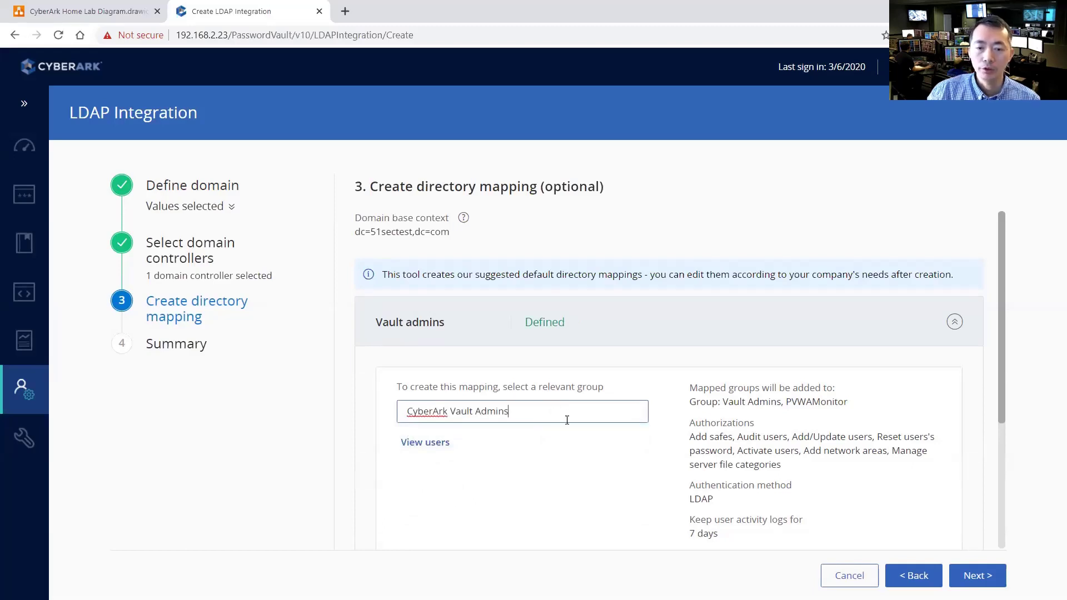
pyautogui.scroll(-3, 566, 410)
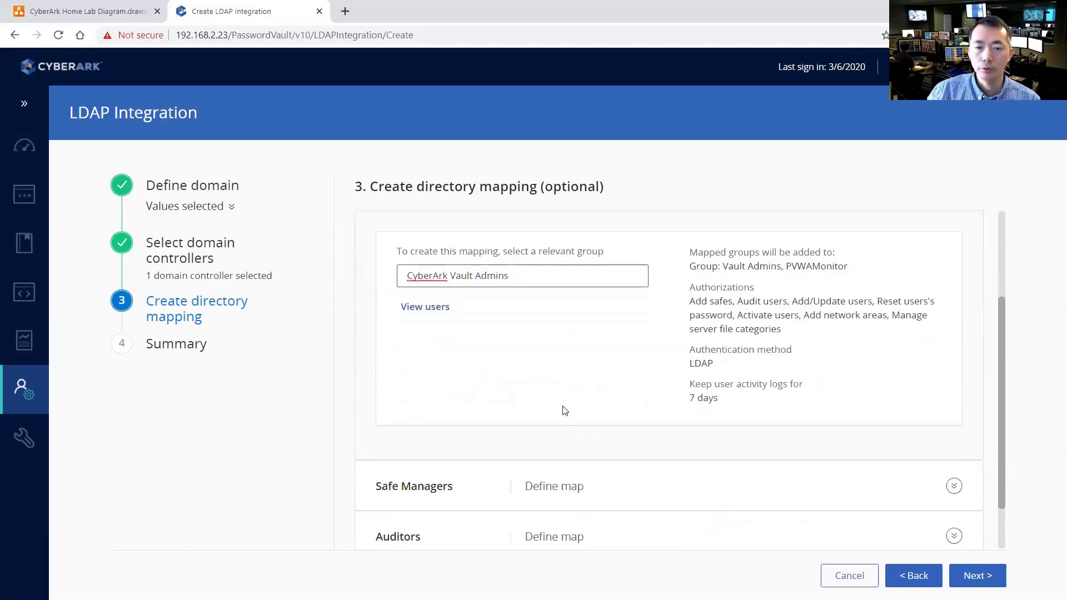
pyautogui.click(439, 310)
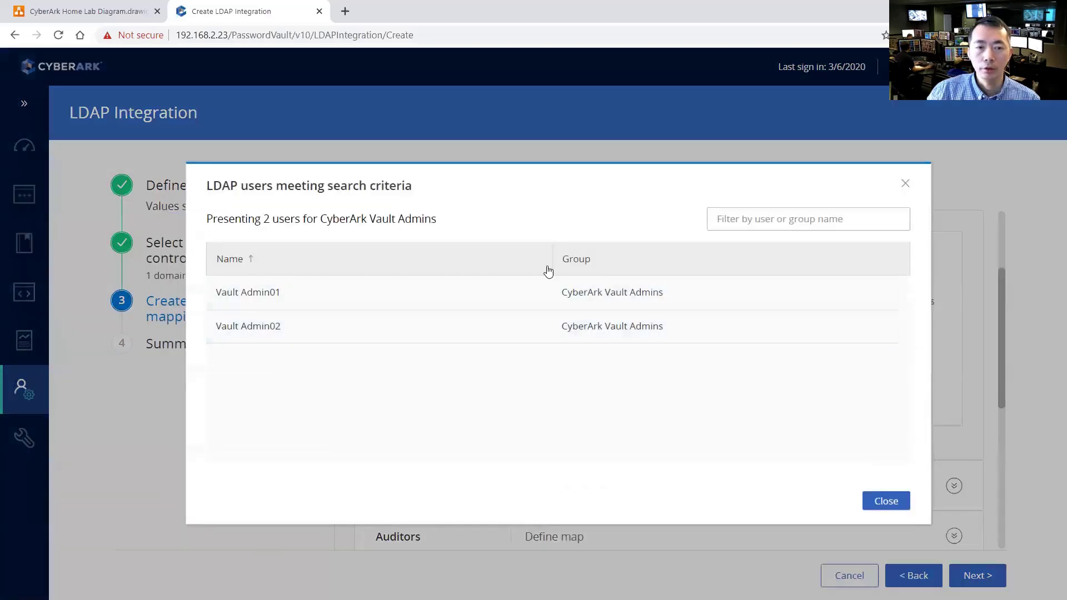
# Map Safe Managers to CyberArk Safe Managers and Auditors to CyberArk Auditors
pyautogui.click(906, 185)
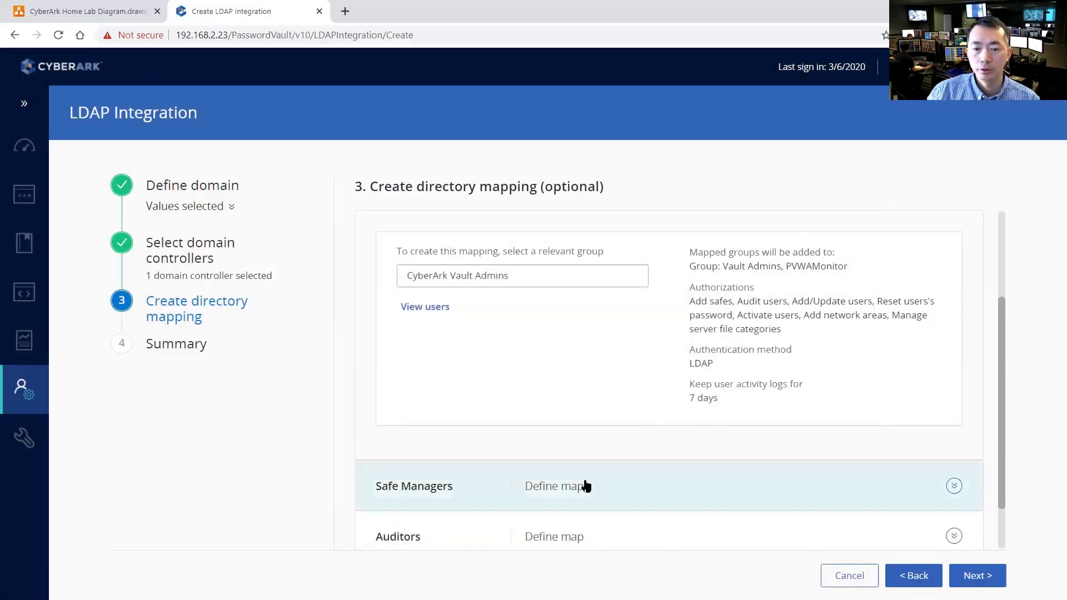
pyautogui.click(584, 484)
pyautogui.click(536, 327)
pyautogui.write('cyber')
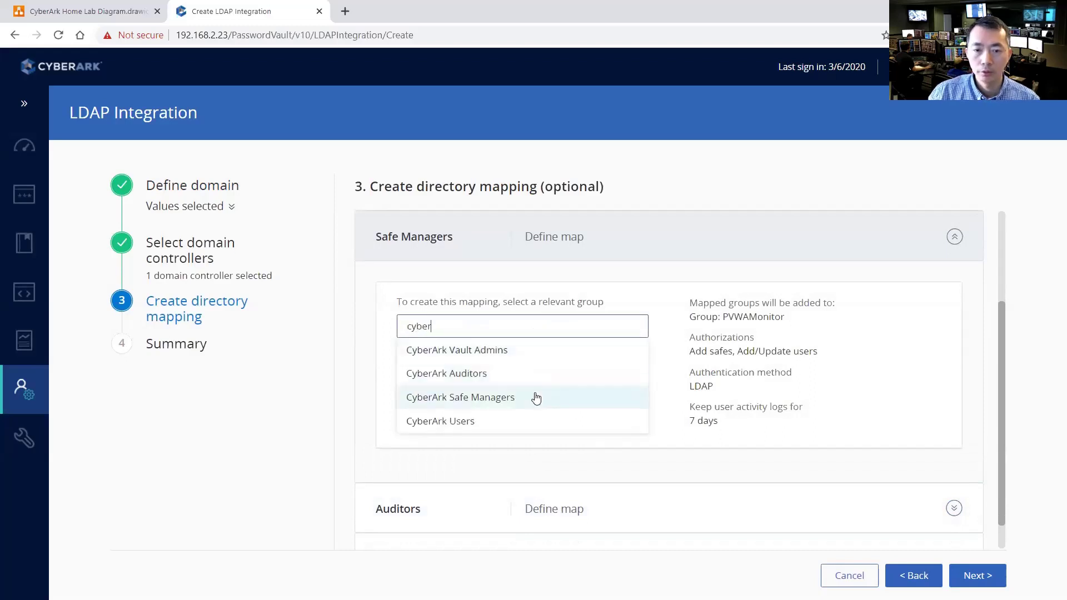
pyautogui.click(536, 398)
pyautogui.click(614, 494)
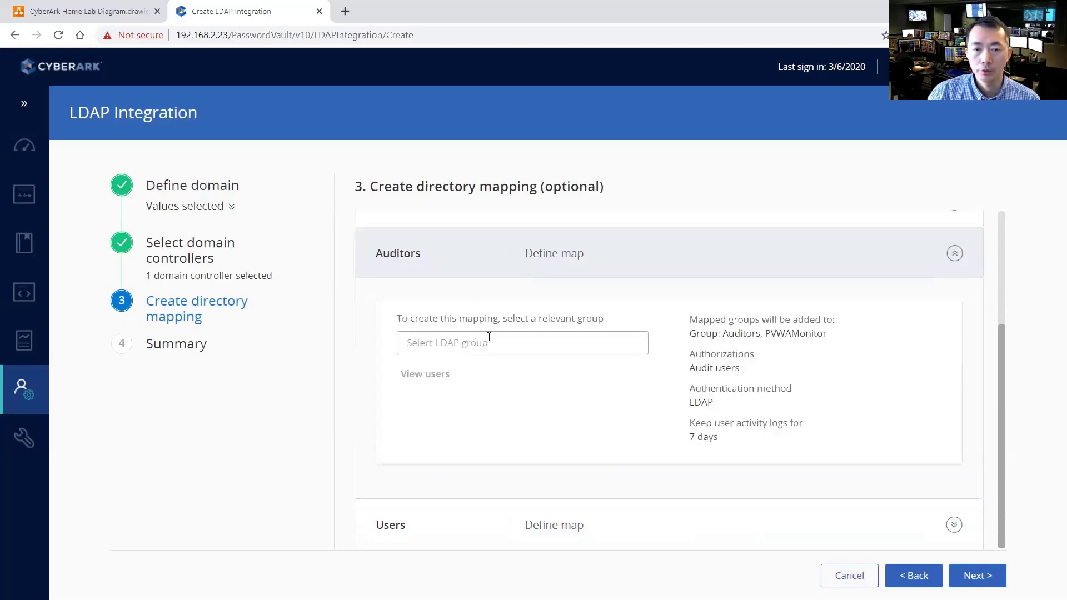
pyautogui.click(492, 343)
pyautogui.write('aud')
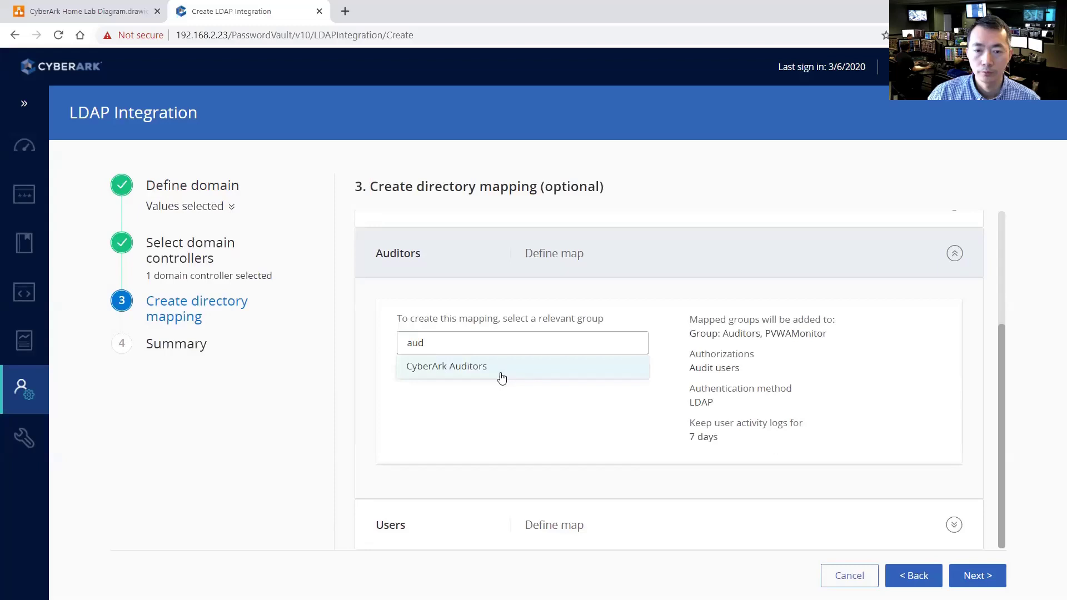
pyautogui.click(501, 371)
# Map Users to CyberArk Users, review the summary and save the integration
pyautogui.click(563, 535)
pyautogui.click(500, 430)
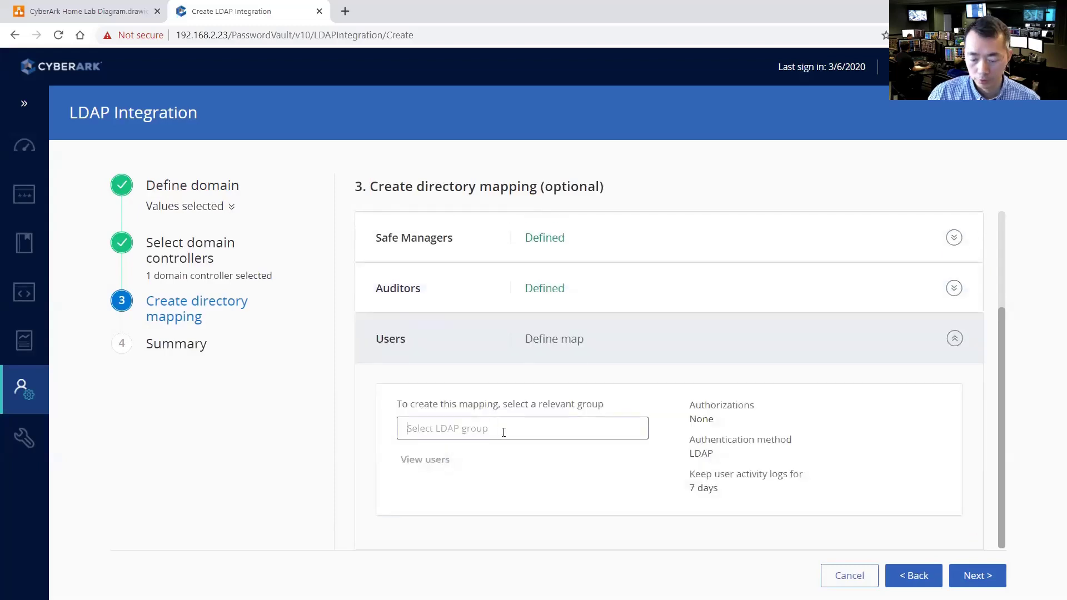
pyautogui.write('user')
pyautogui.scroll(-3, 505, 500)
pyautogui.click(506, 536)
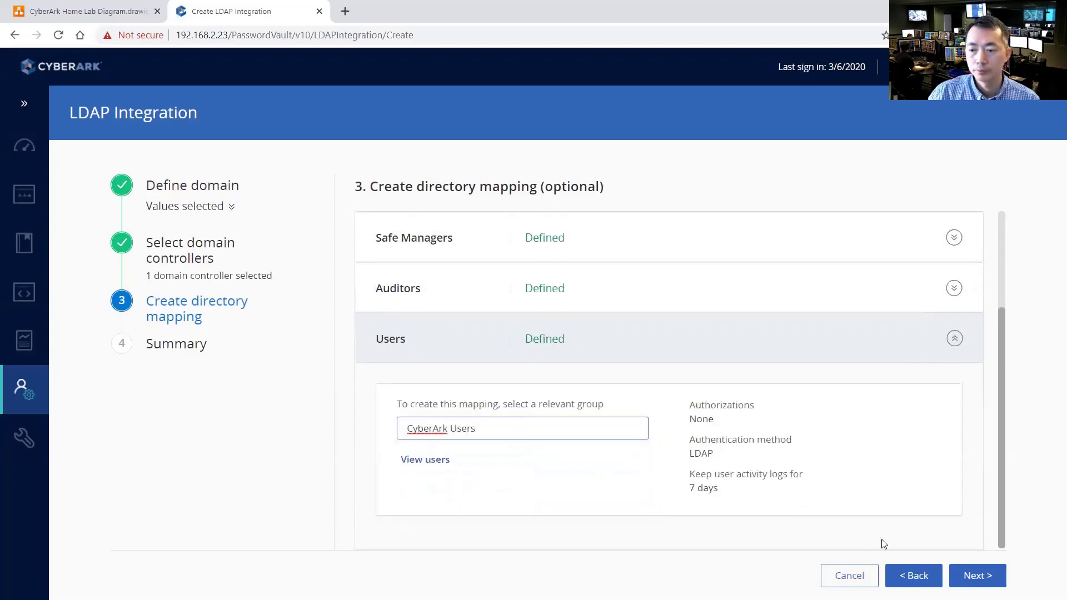
pyautogui.click(977, 576)
pyautogui.scroll(-3, 493, 389)
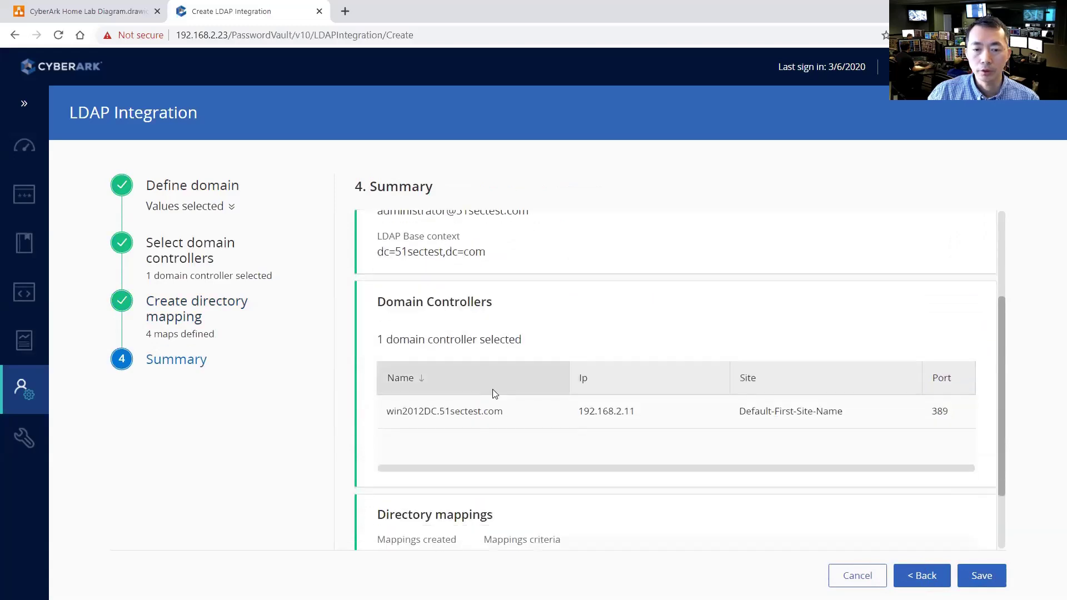
pyautogui.scroll(-2, 570, 437)
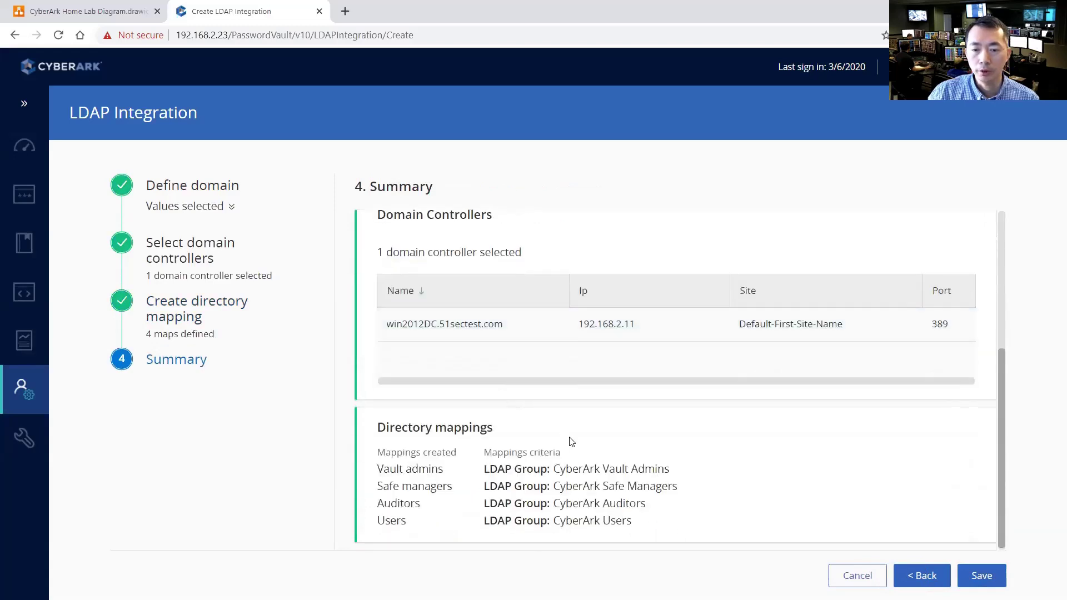
pyautogui.click(981, 577)
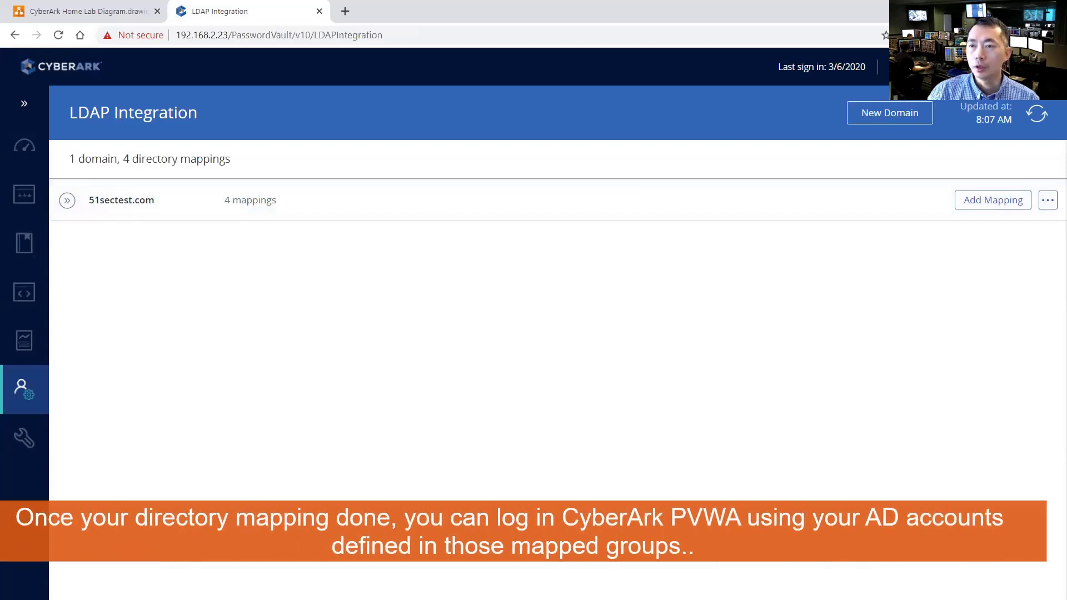
# Sign out, then sign back in via LDAP with an AD test account and dismiss the save prompt
pyautogui.click(934, 67)
pyautogui.click(890, 298)
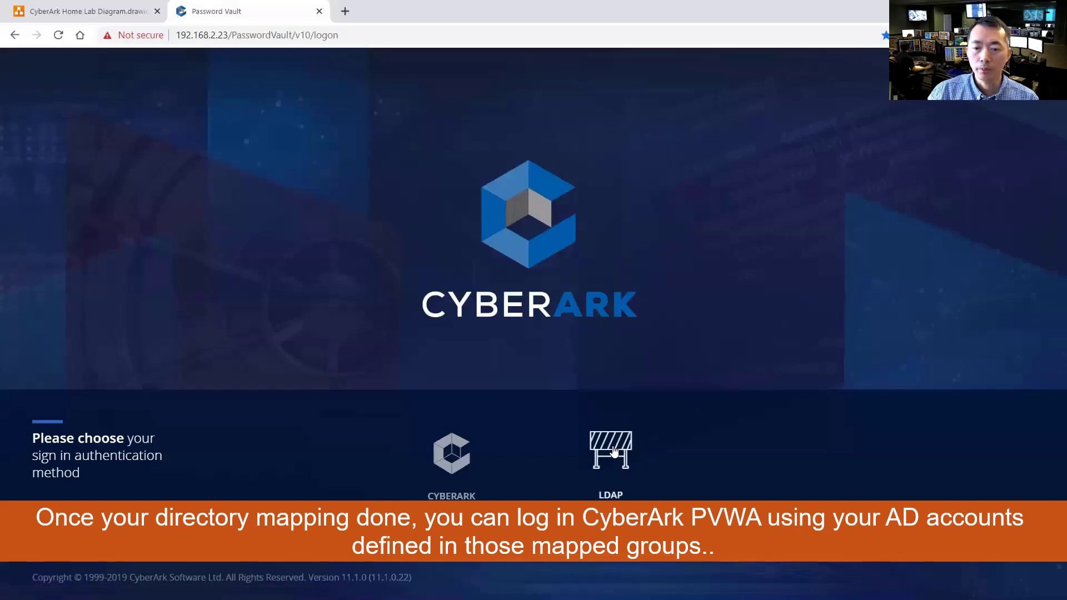
pyautogui.click(612, 452)
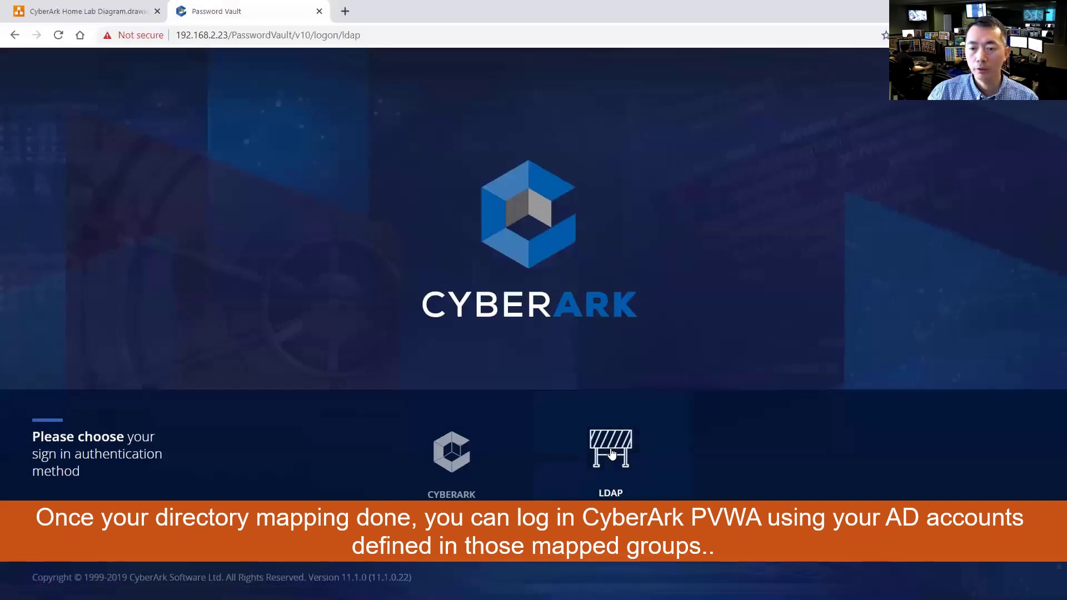
pyautogui.write('t')
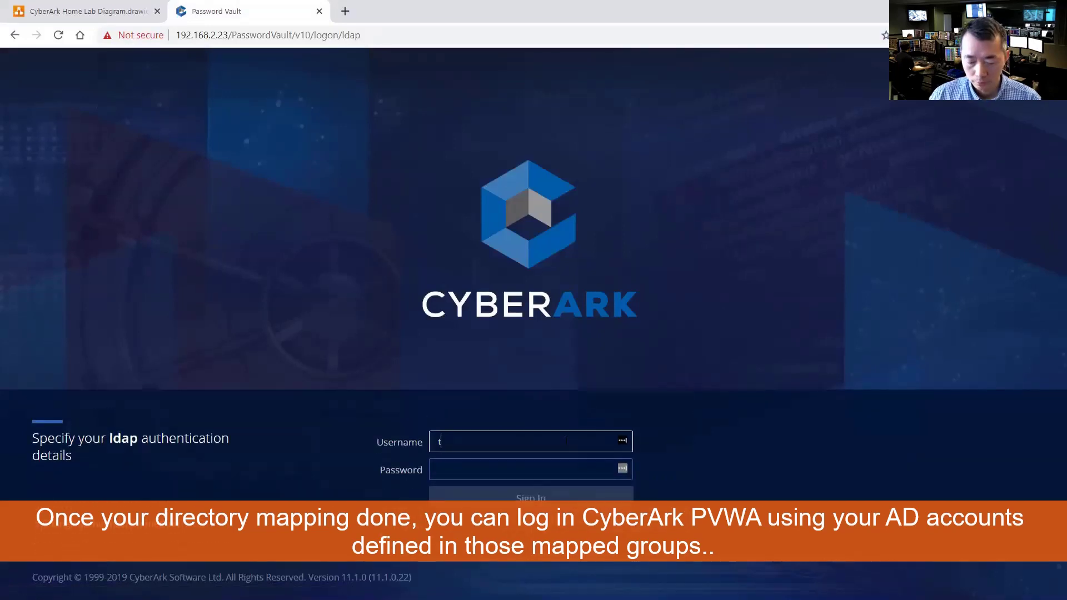
pyautogui.write('est2')
pyautogui.press('Tab')
pyautogui.write('****')
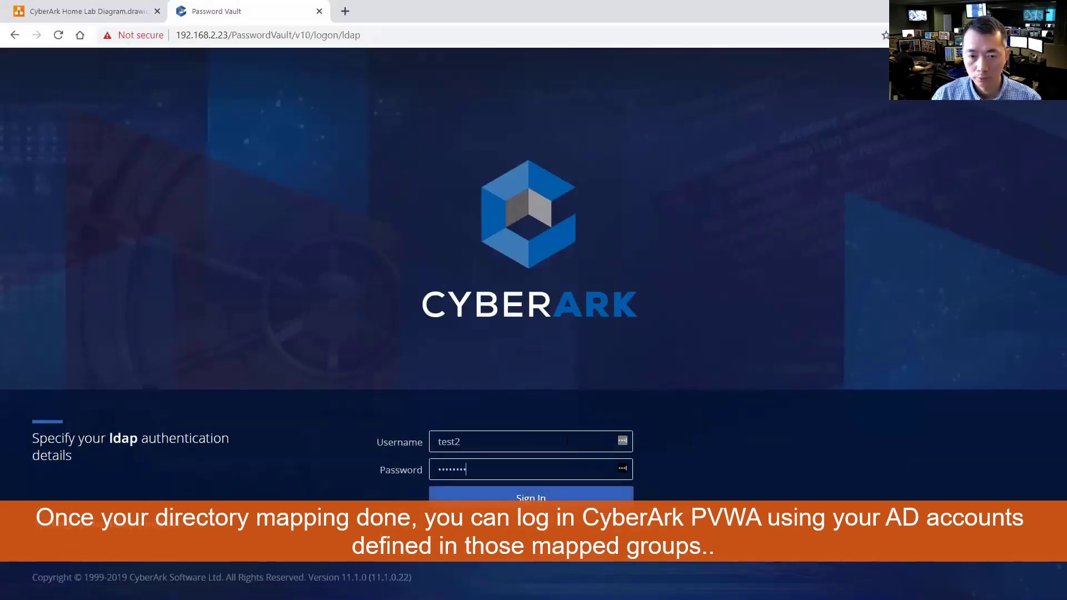
pyautogui.press('Return')
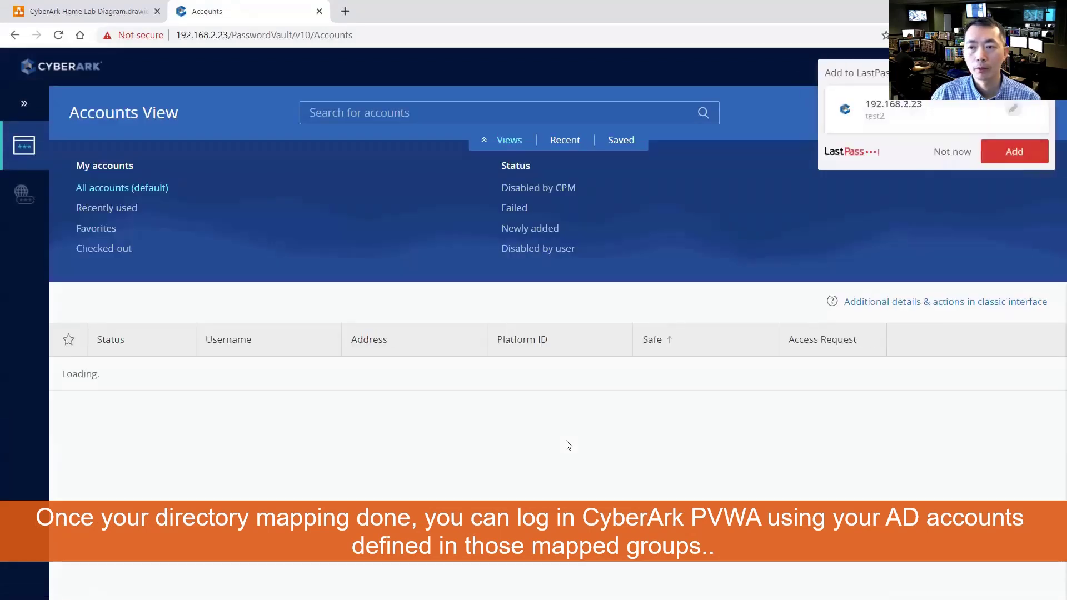
pyautogui.click(952, 152)
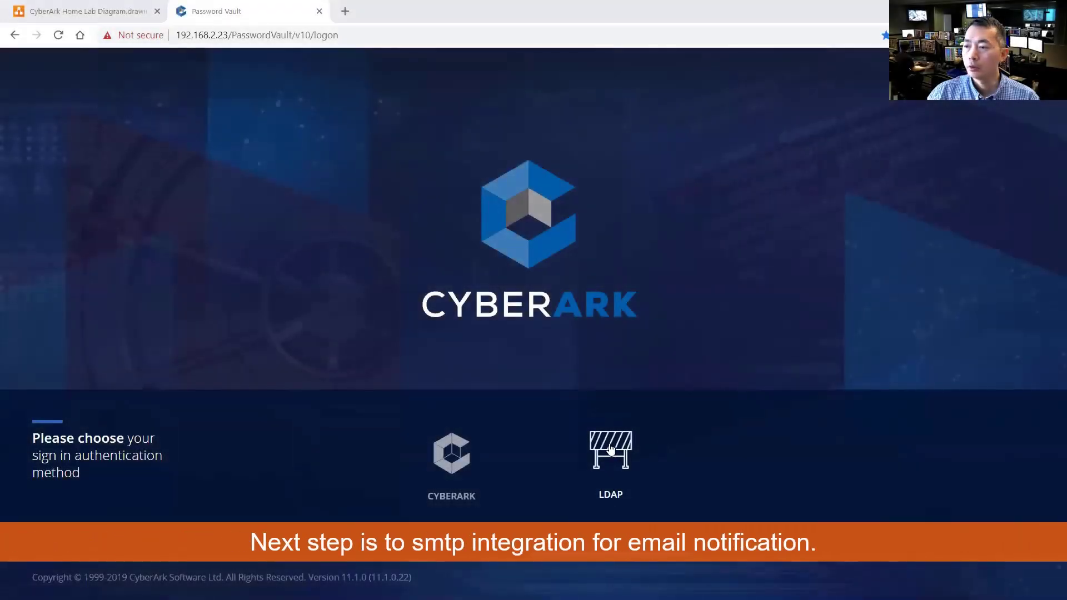
# Sign in through LDAP as vaultadm and dismiss the password manager prompt
pyautogui.click(611, 447)
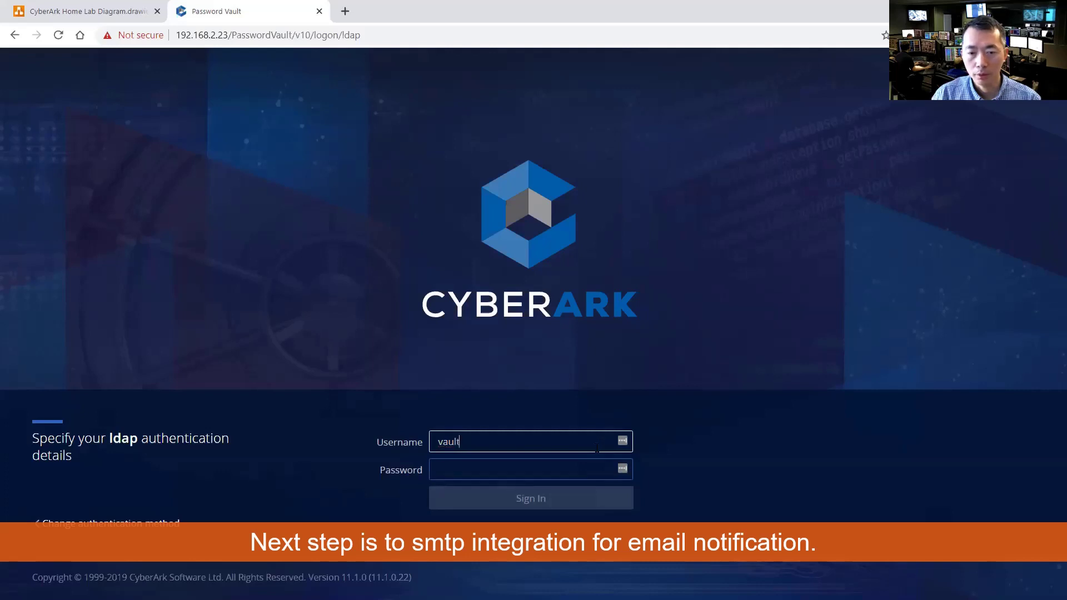
pyautogui.write('vaultadmin01')
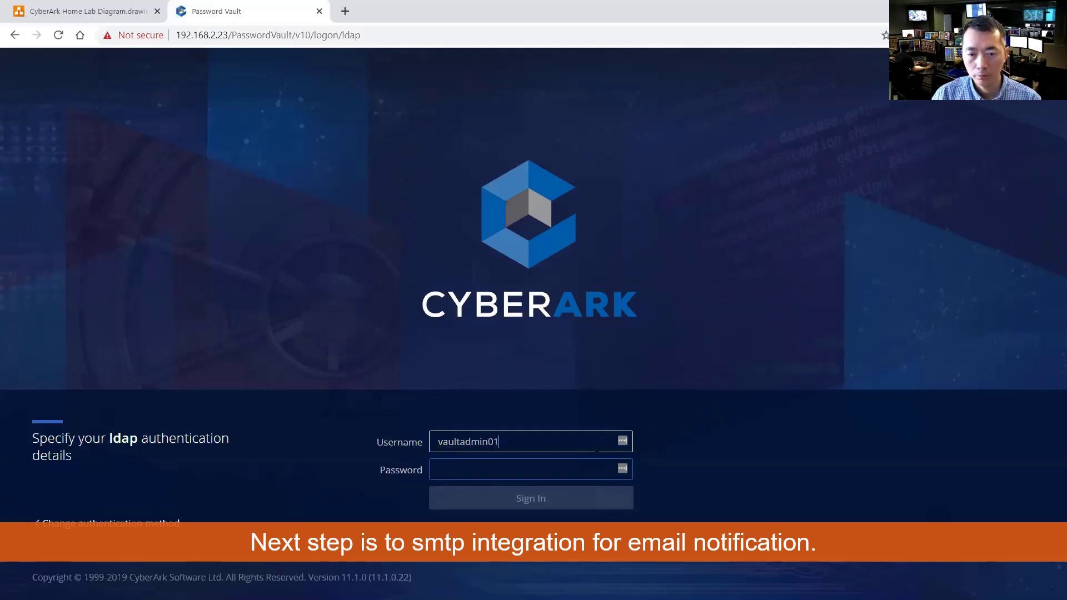
pyautogui.press('Tab')
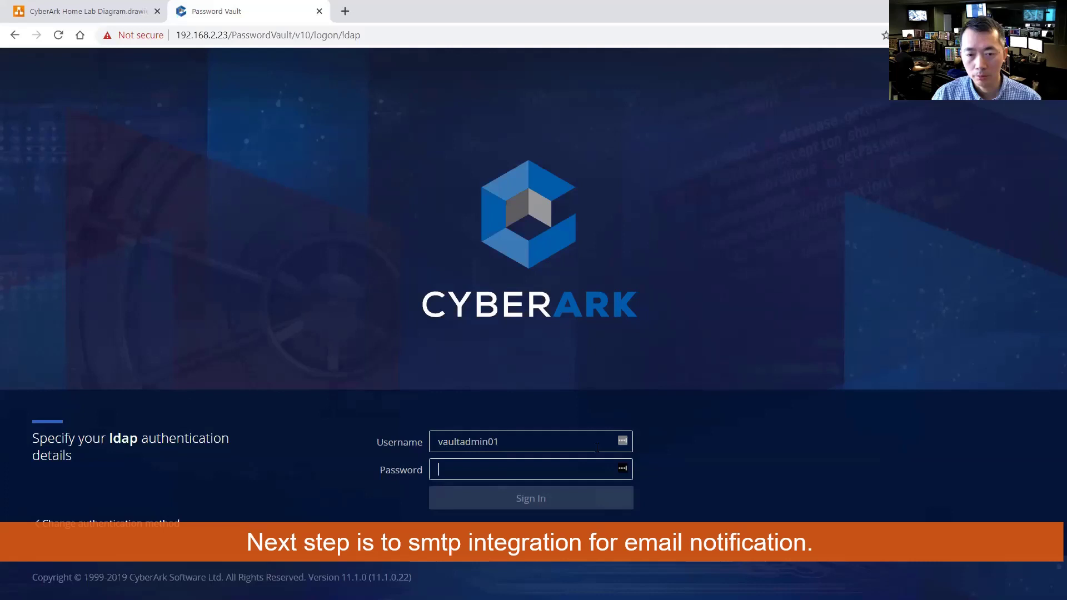
pyautogui.write('********')
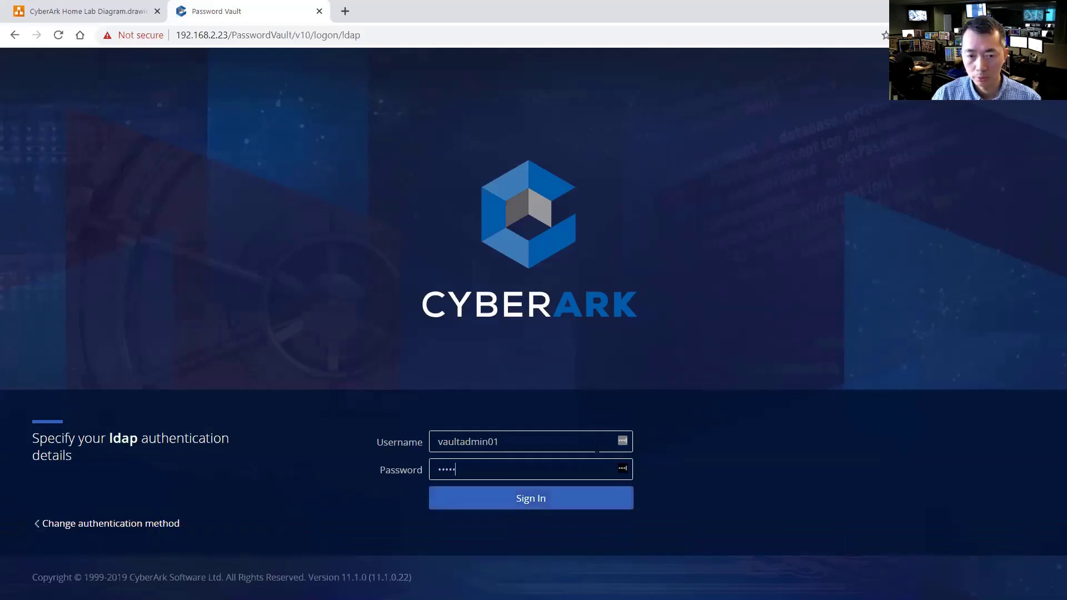
pyautogui.press('Return')
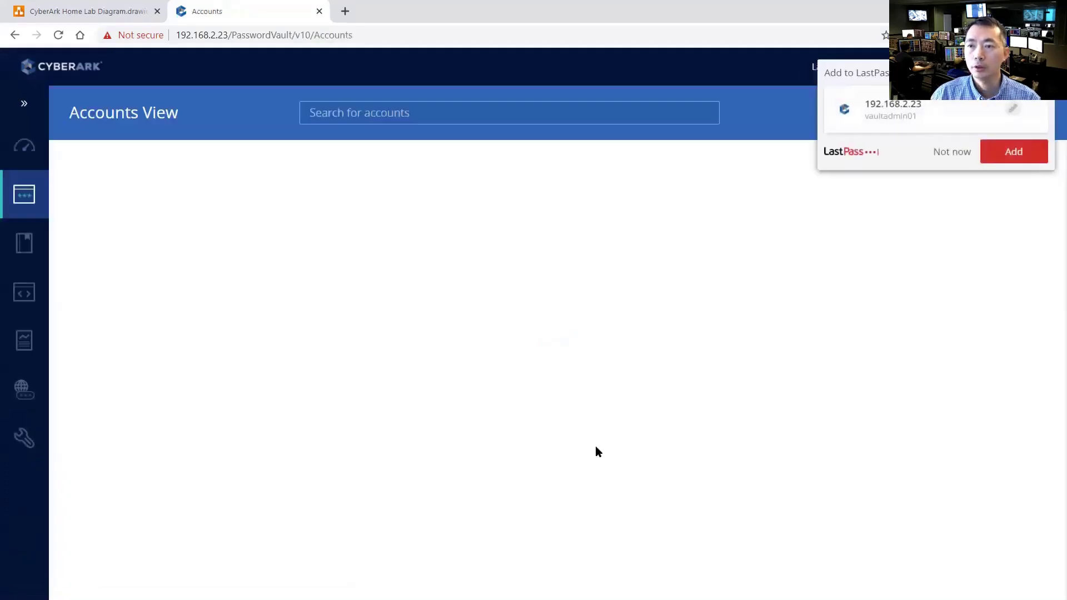
pyautogui.click(953, 152)
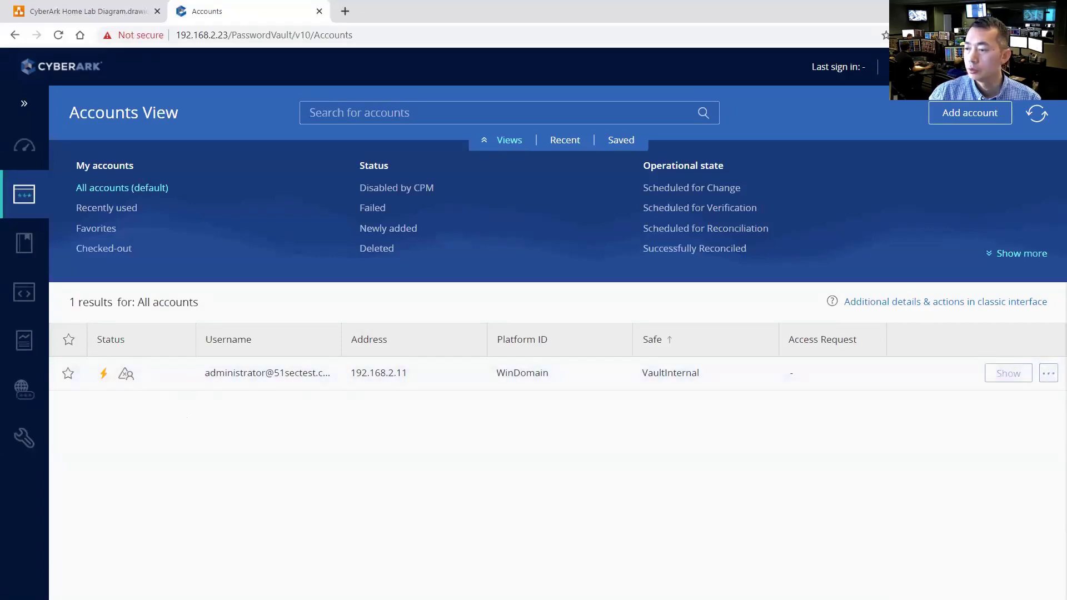
# Run the setup wizard from Configuration Options to see LDAP already configured, then visit Business Users
pyautogui.moveTo(26, 439)
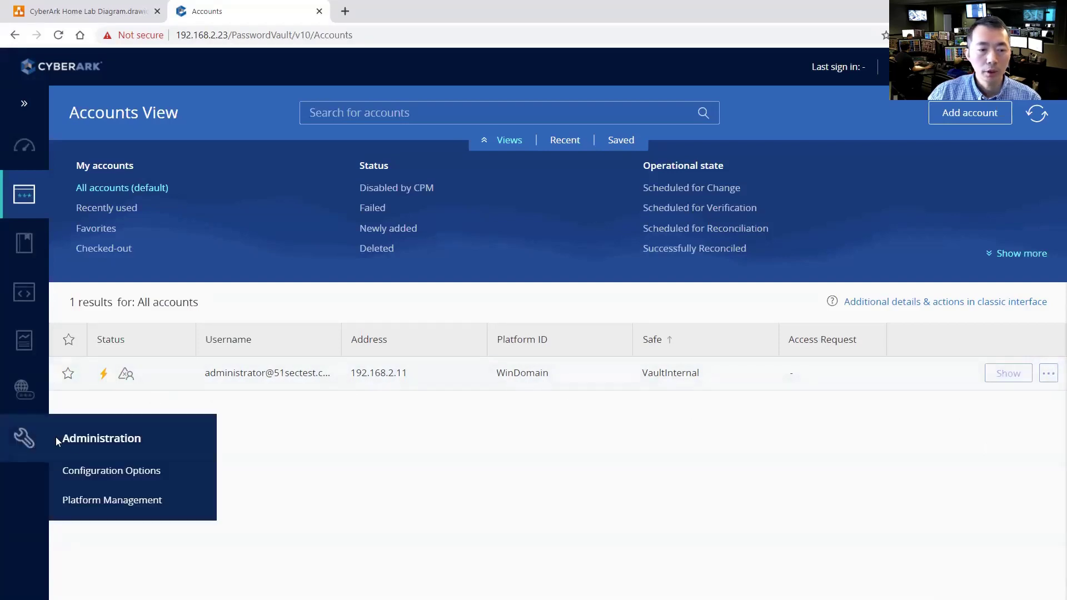
pyautogui.click(103, 472)
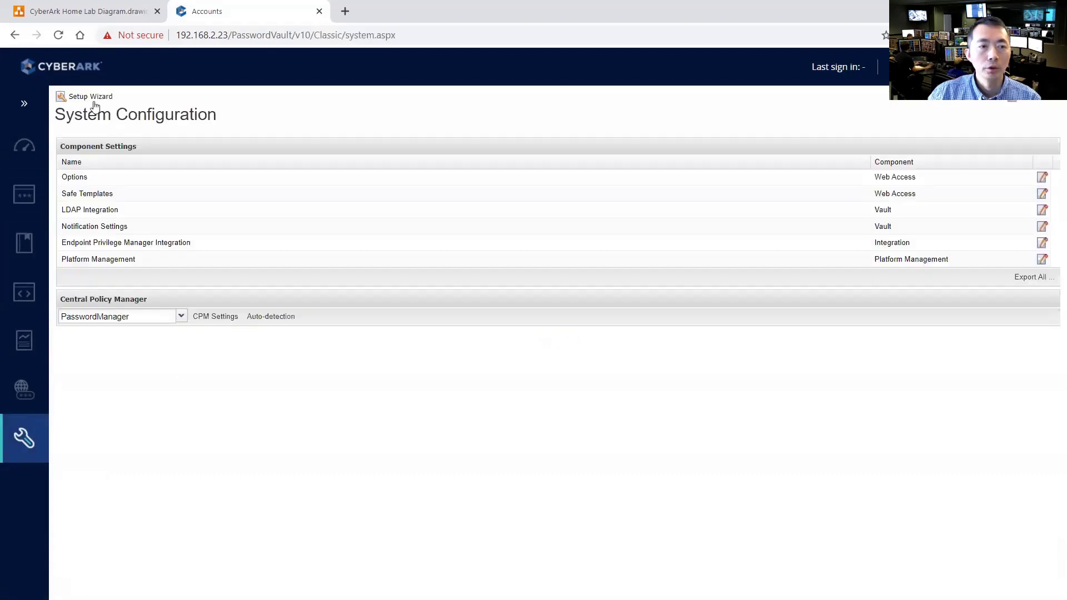
pyautogui.click(91, 98)
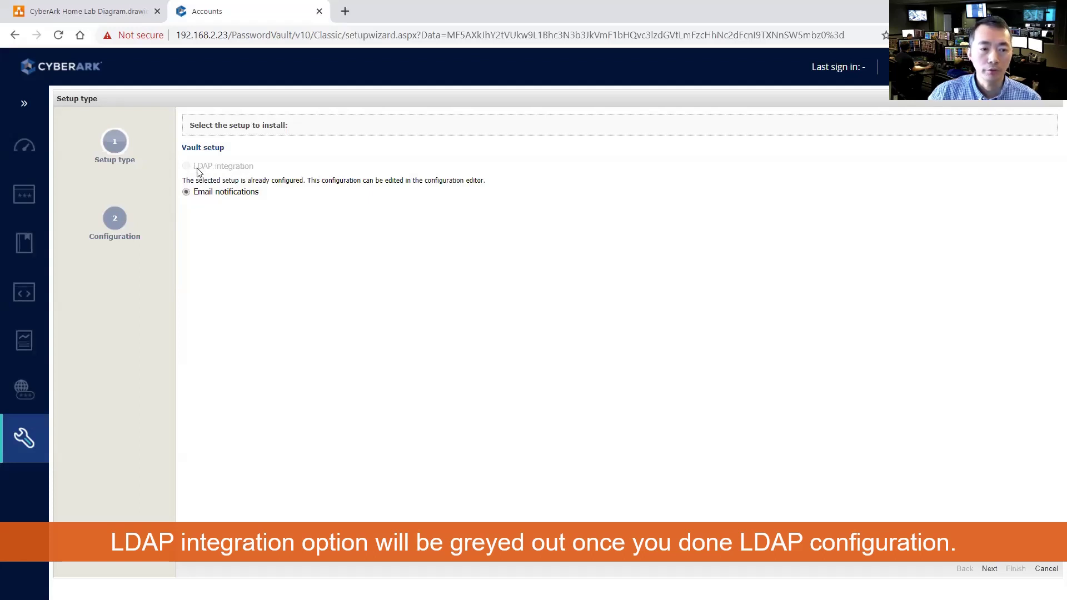
pyautogui.click(28, 395)
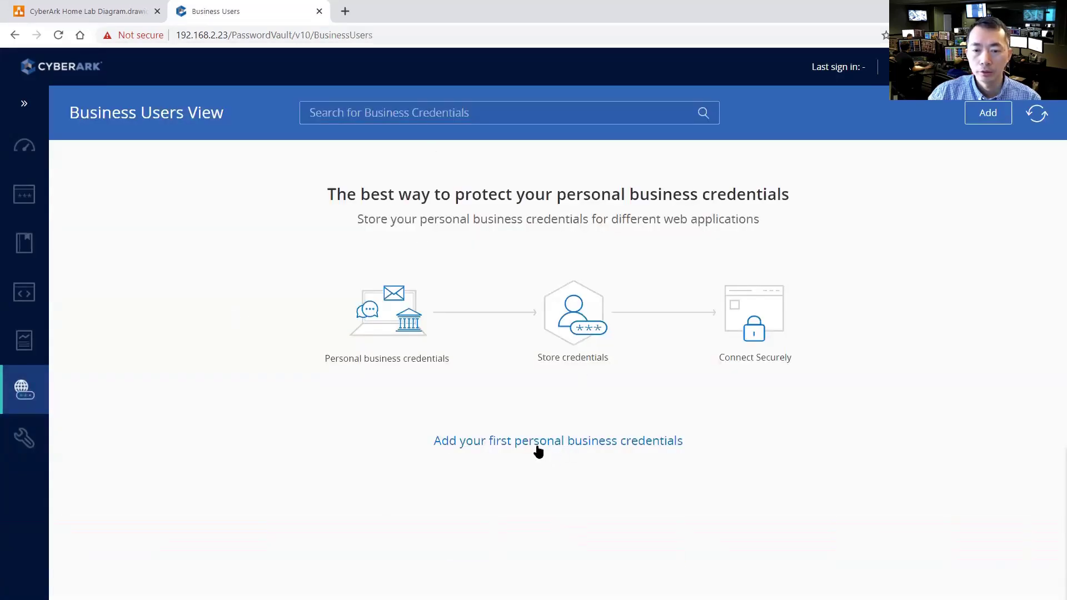
pyautogui.moveTo(26, 439)
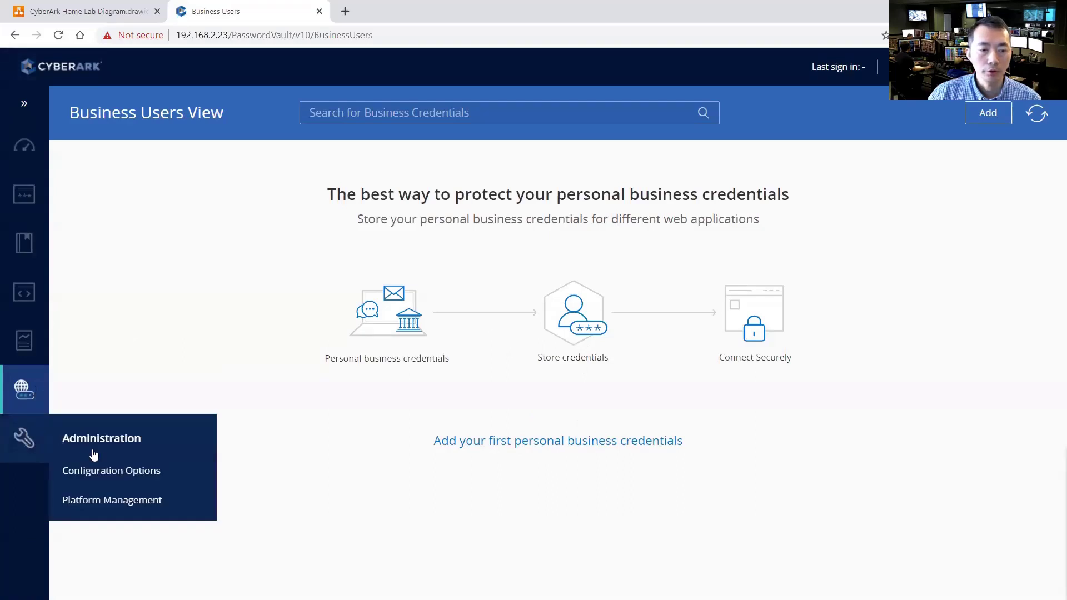
pyautogui.click(146, 471)
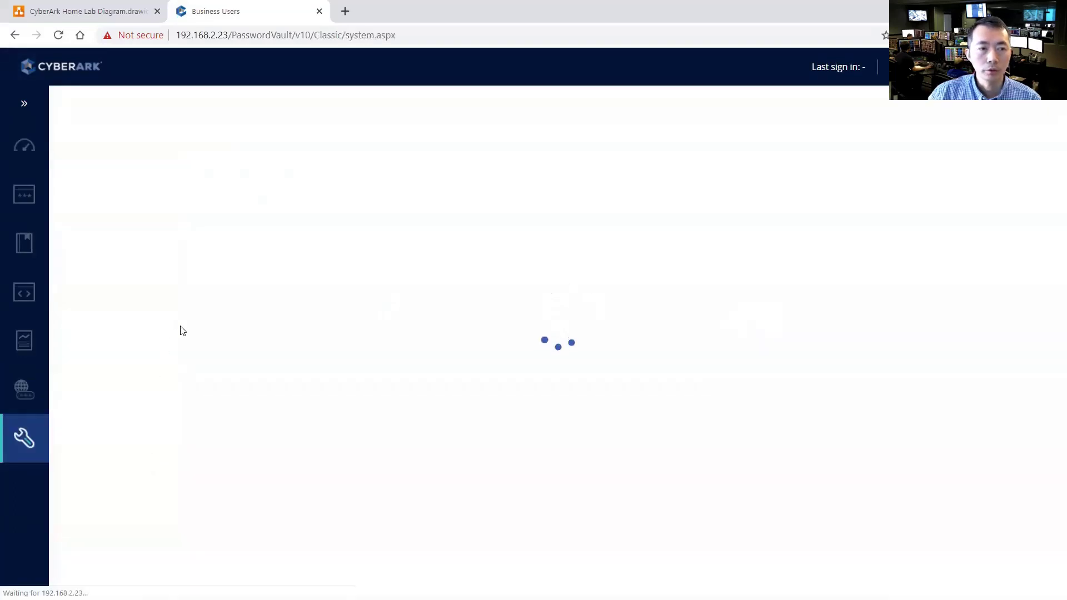
pyautogui.click(120, 177)
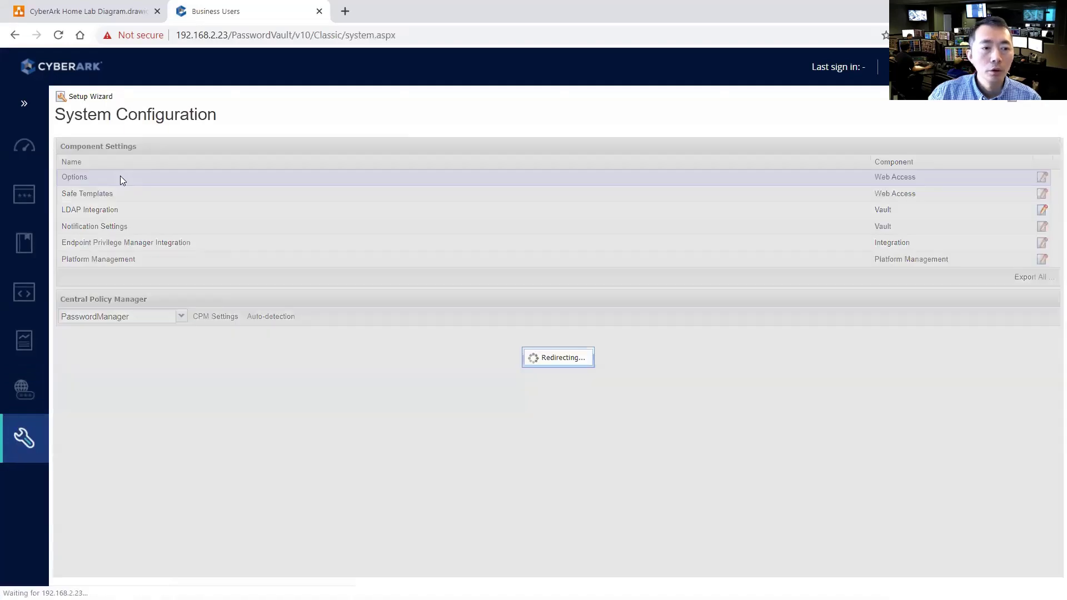
pyautogui.click(24, 438)
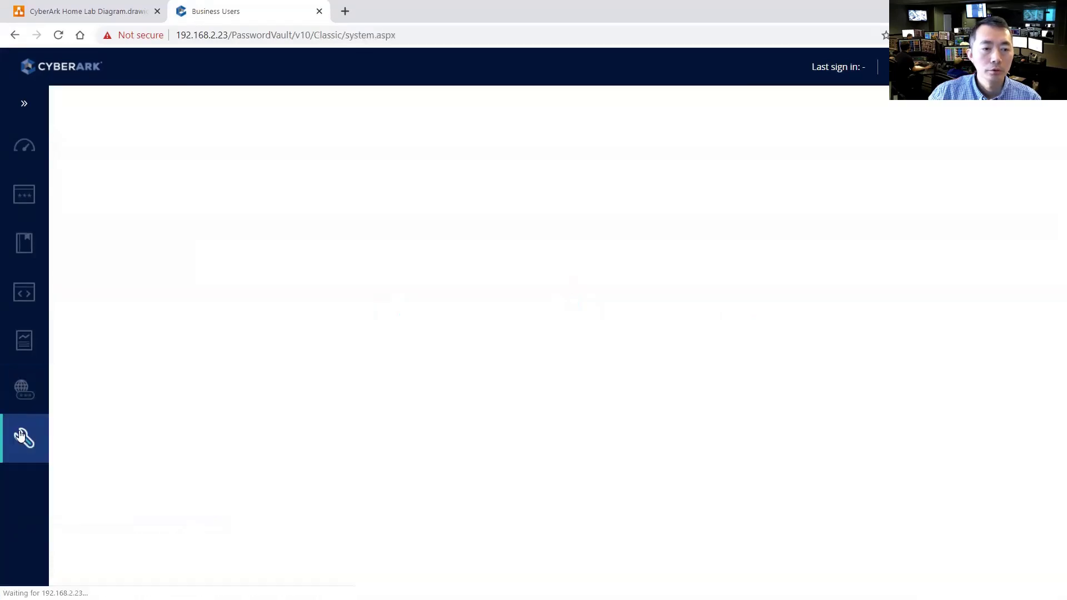
pyautogui.click(116, 209)
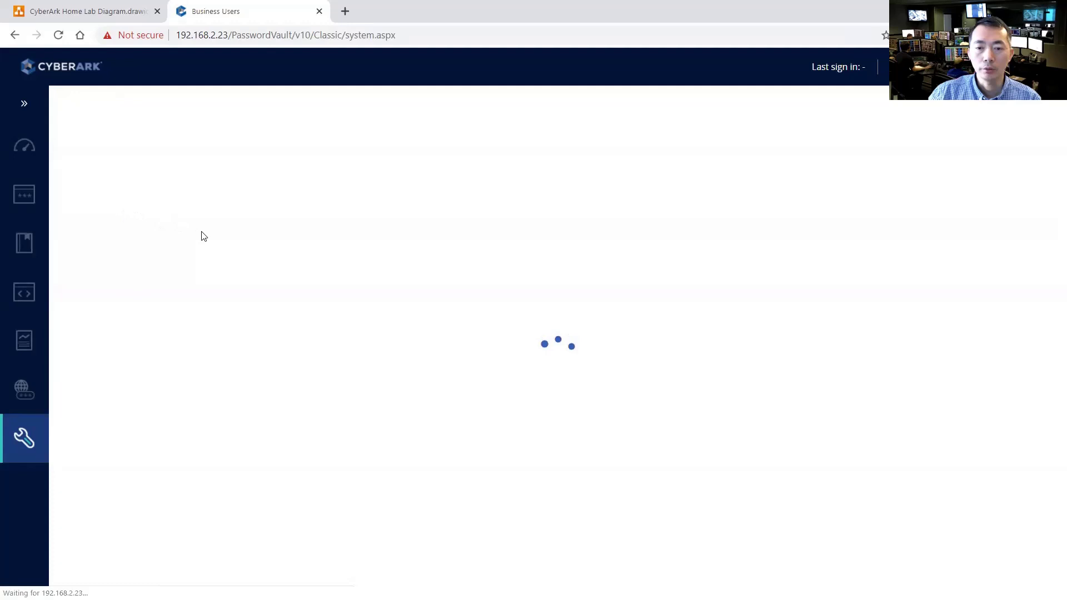
pyautogui.doubleClick(106, 164)
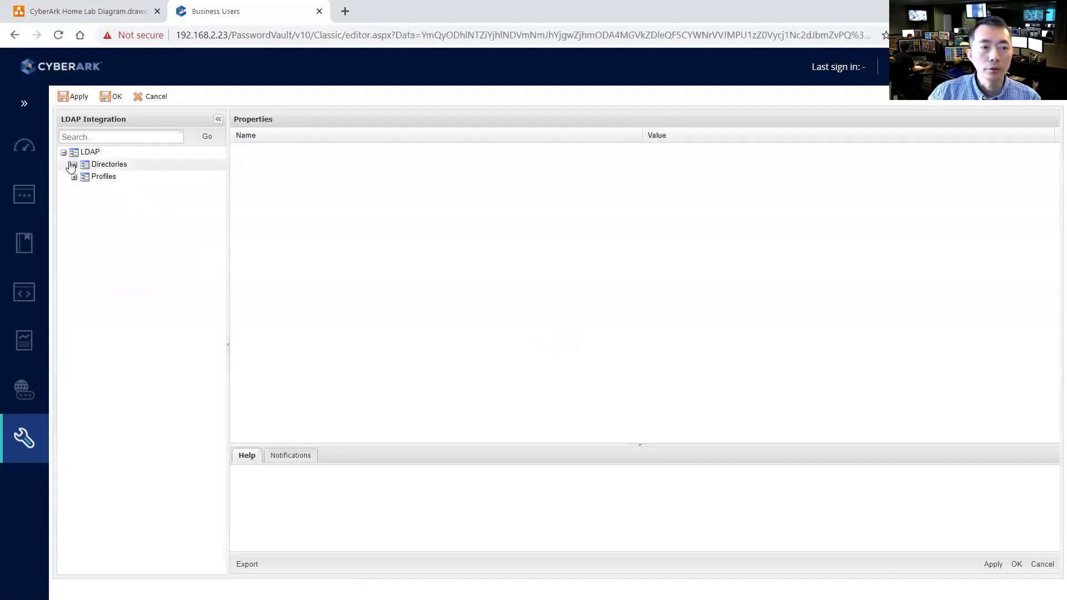
pyautogui.doubleClick(110, 178)
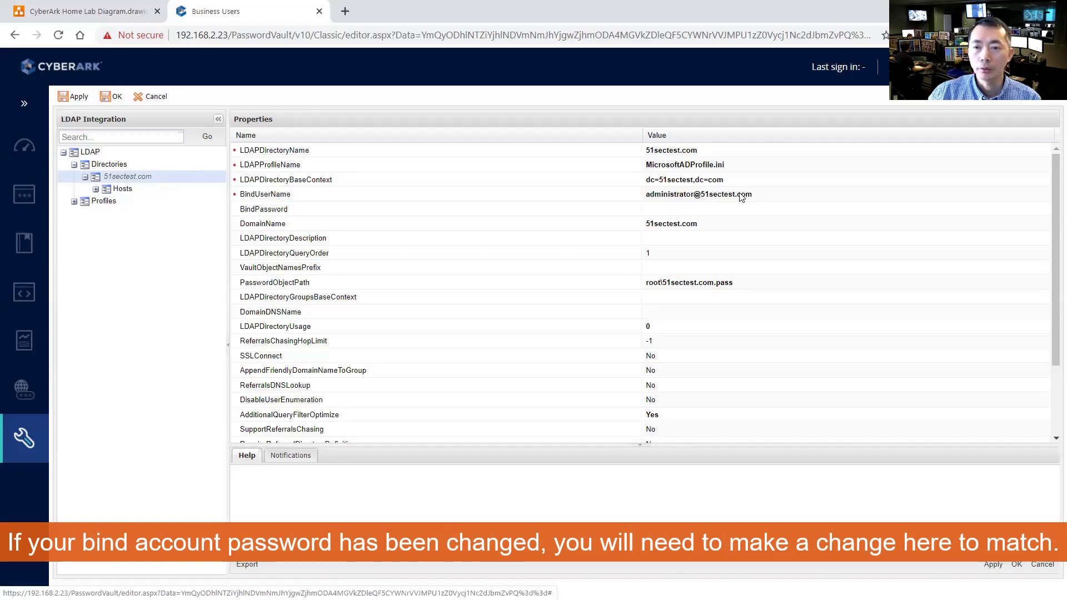
pyautogui.click(718, 206)
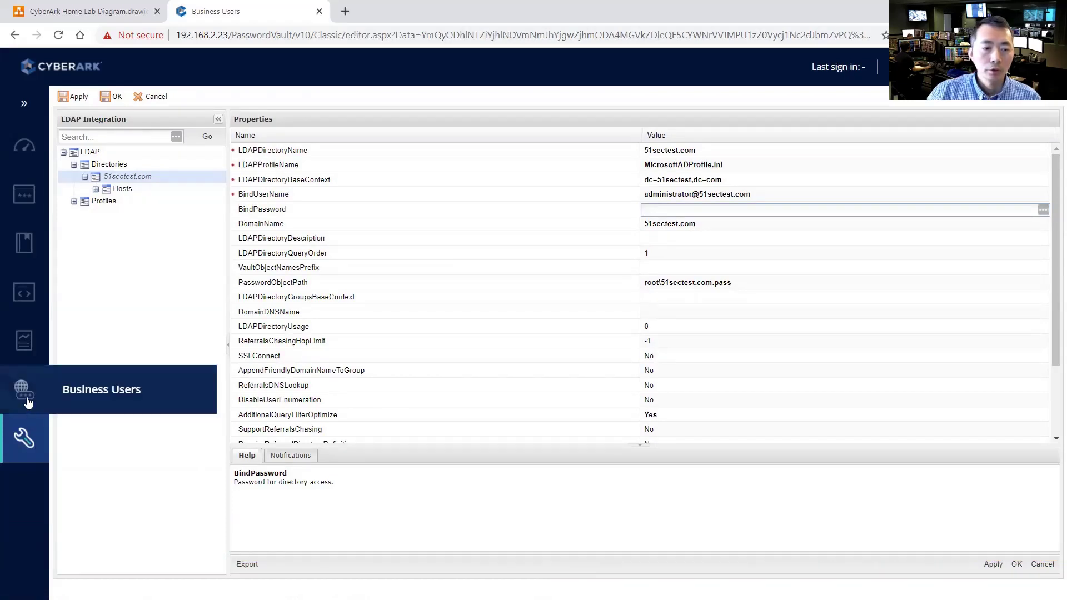
pyautogui.click(24, 437)
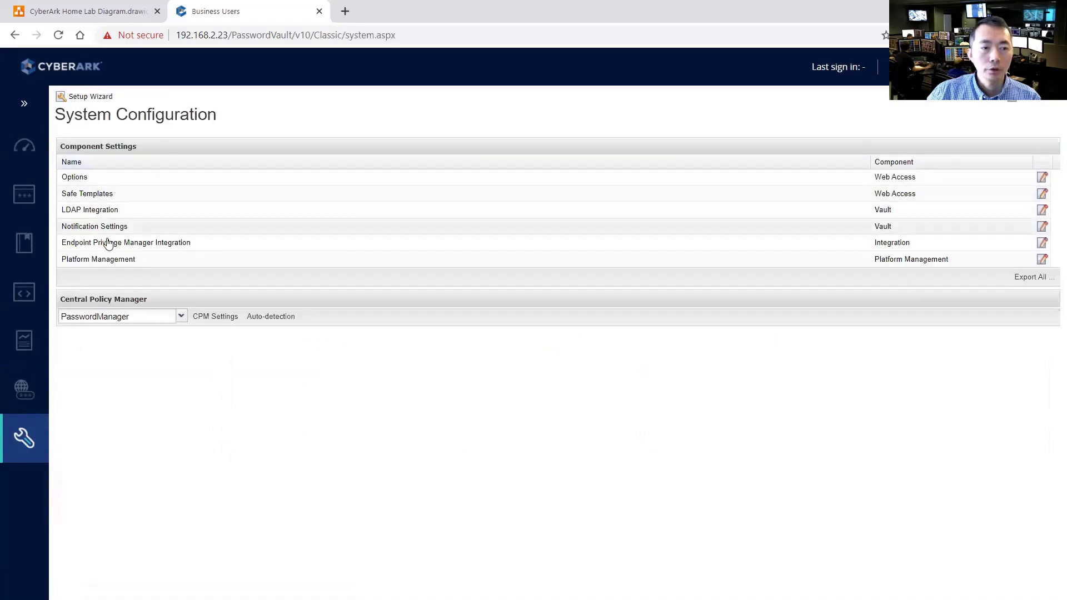
# Launch the setup wizard with Email notifications and advance to the SMTP configuration form
pyautogui.click(89, 97)
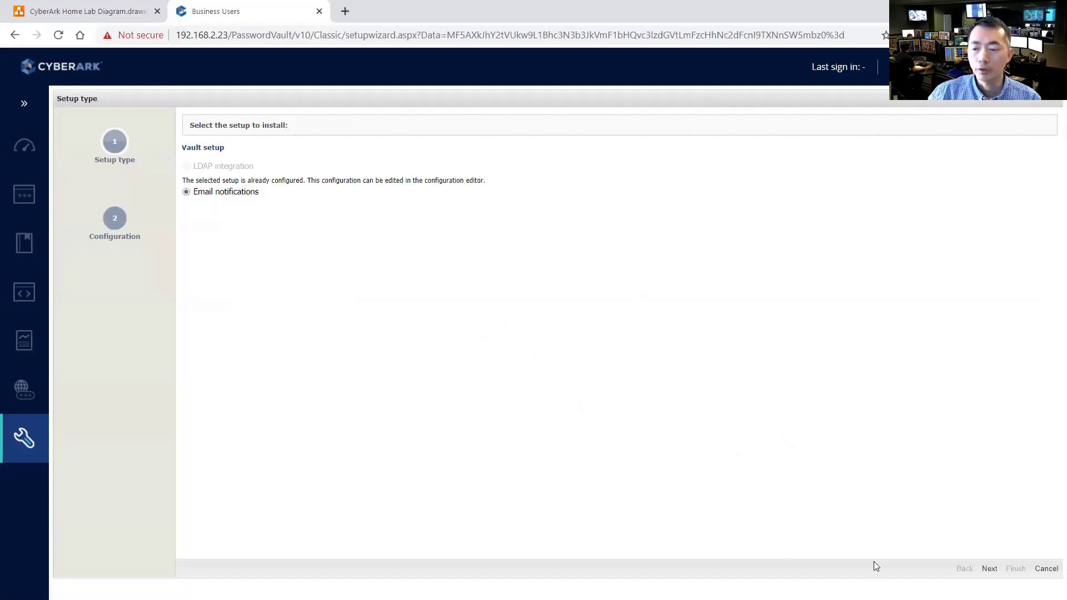
pyautogui.click(989, 569)
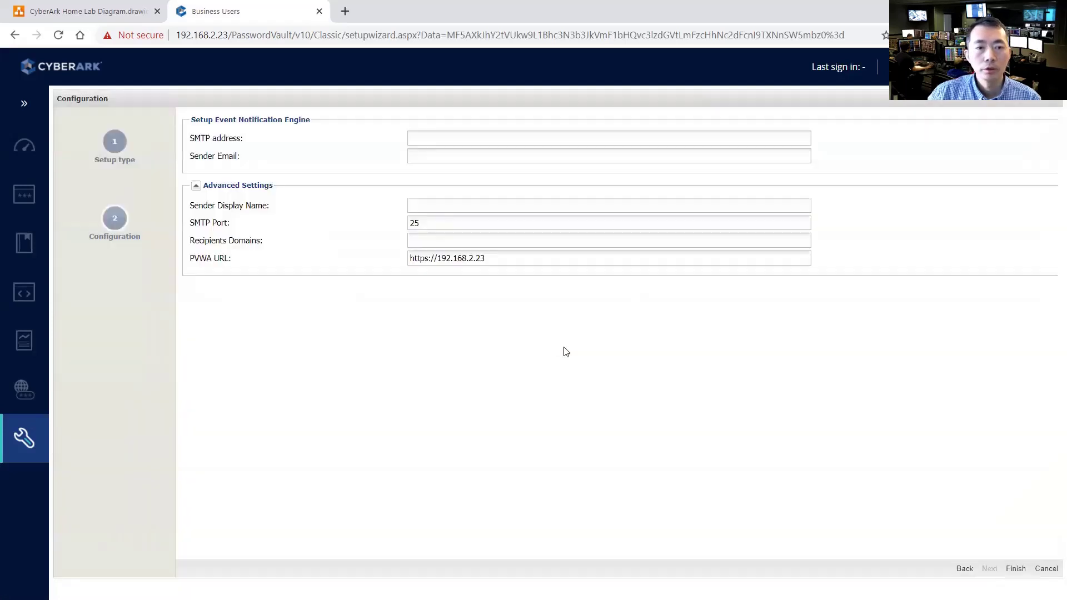
pyautogui.click(447, 135)
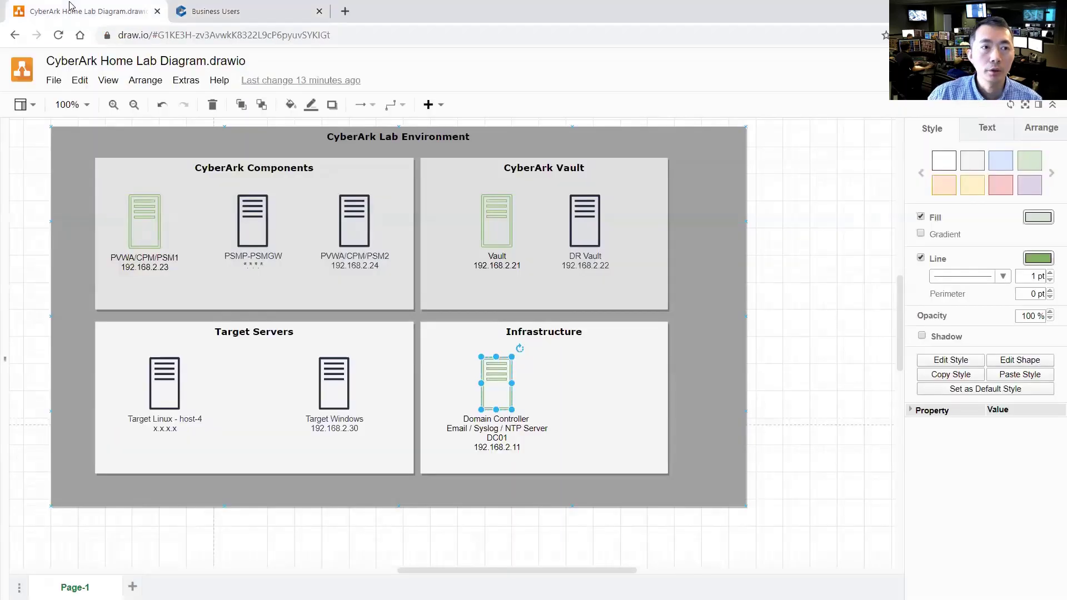
# Look up the Domain Controller IP 192.168.2.11 in the draw.io diagram, then return to the wizard
pyautogui.click(50, 16)
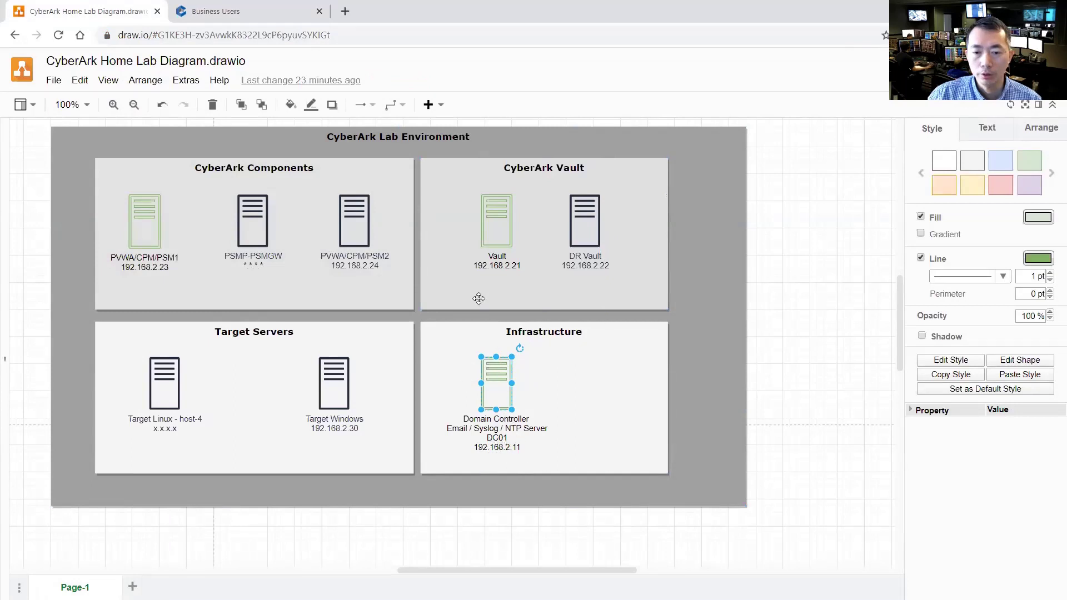
pyautogui.hotkey('ctrl', 'Tab')
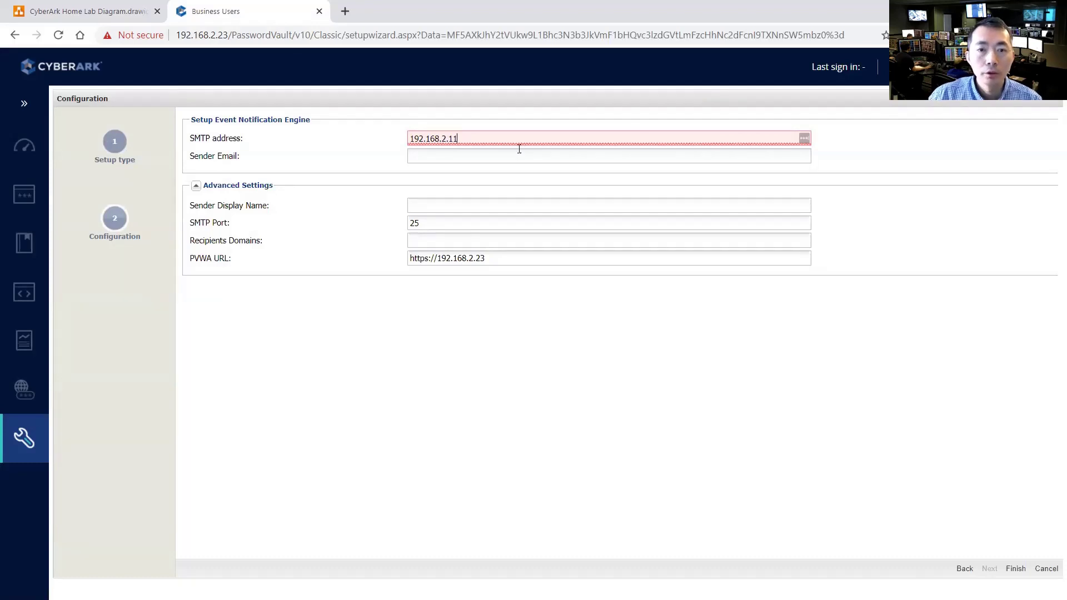
# Enter the sender e-mail, display name Cyberark Notification and recipient domain 51sectest.com, then finish
pyautogui.click(518, 158)
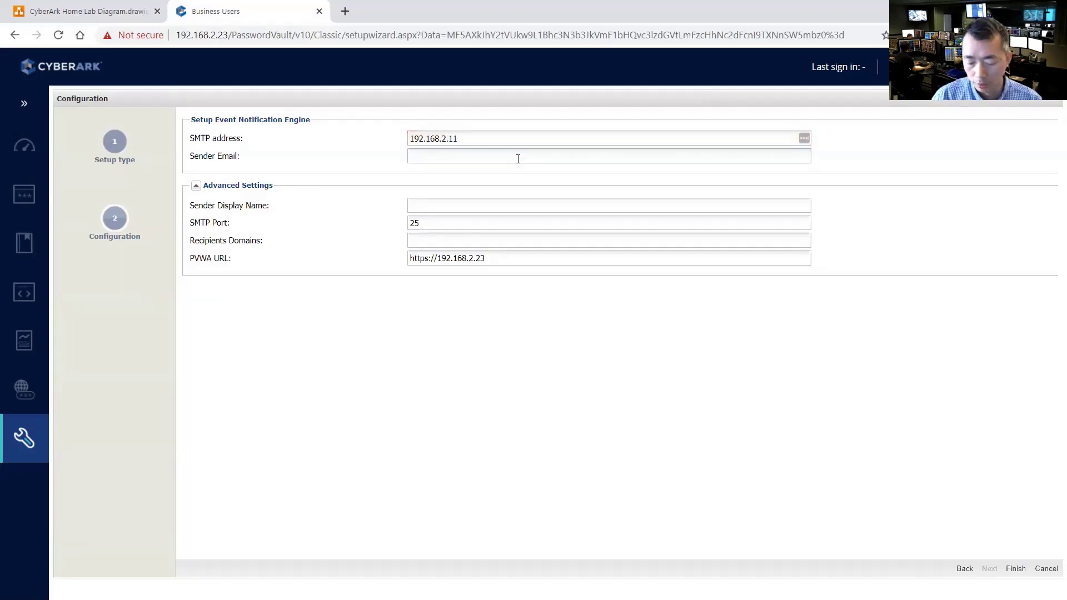
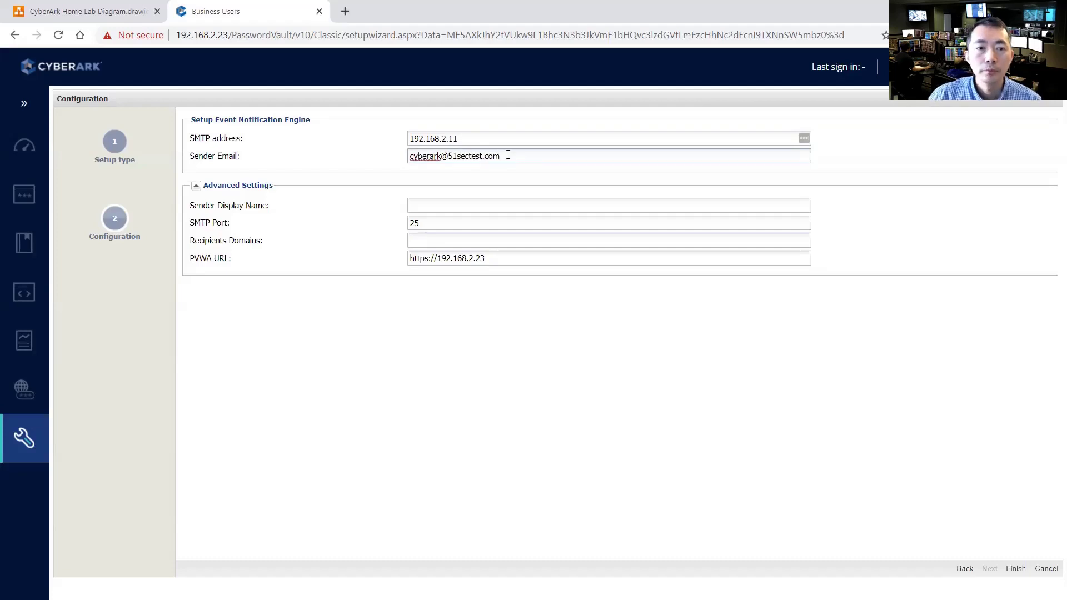
pyautogui.click(473, 203)
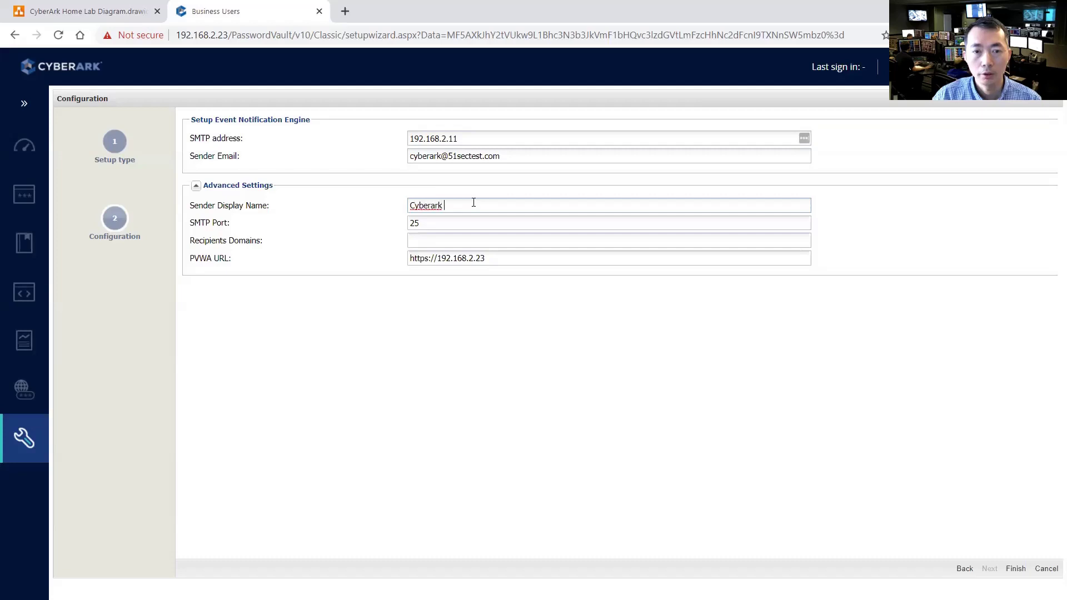
pyautogui.click(463, 240)
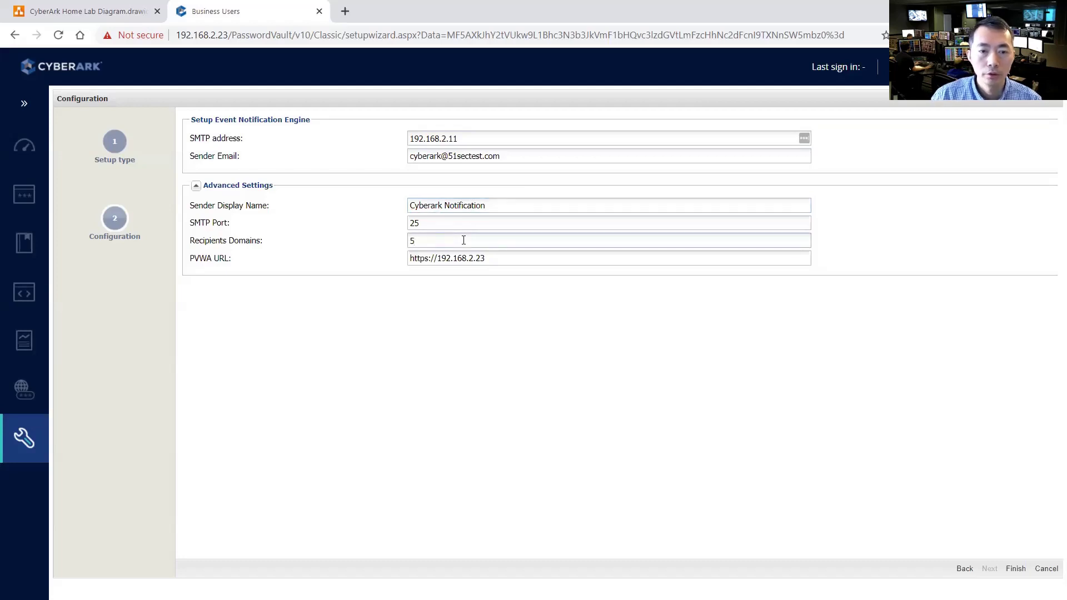
pyautogui.write('51sectest.com')
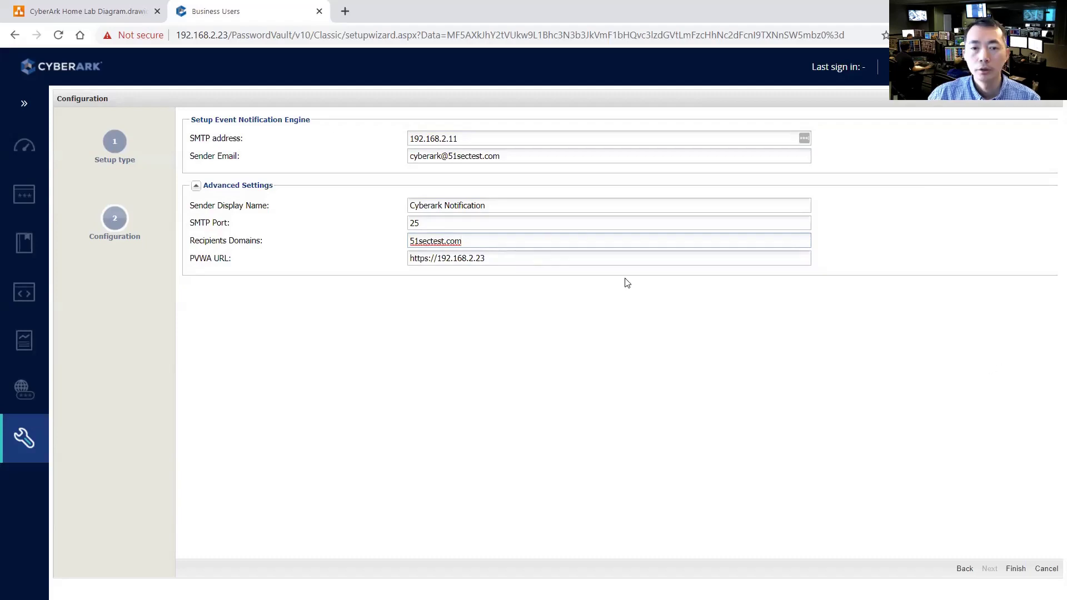
pyautogui.click(1015, 569)
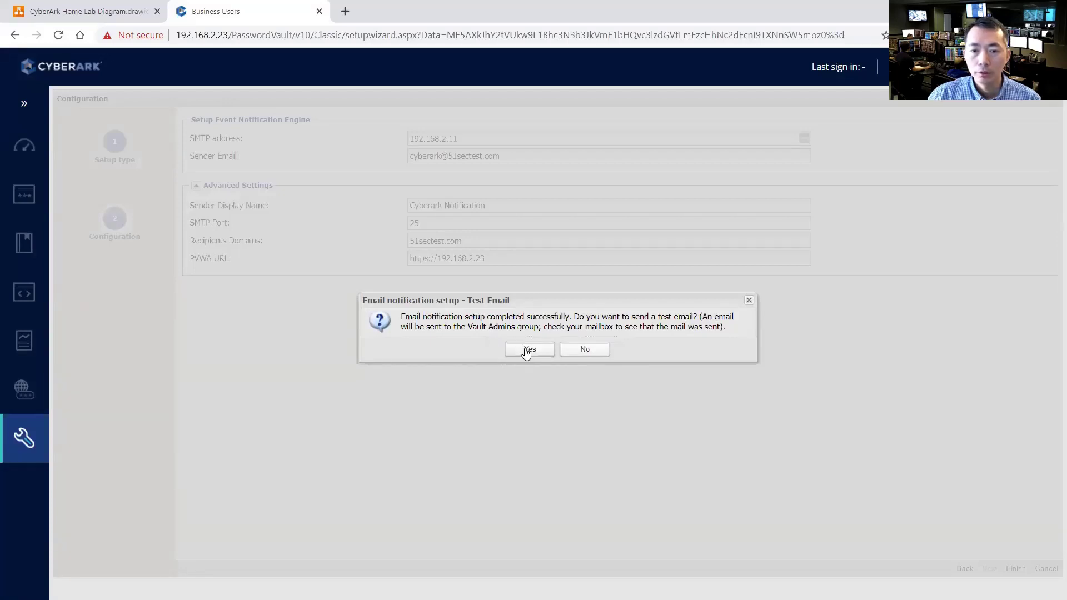
# Confirm Yes to send a test email to the Vault Admins group
pyautogui.click(526, 351)
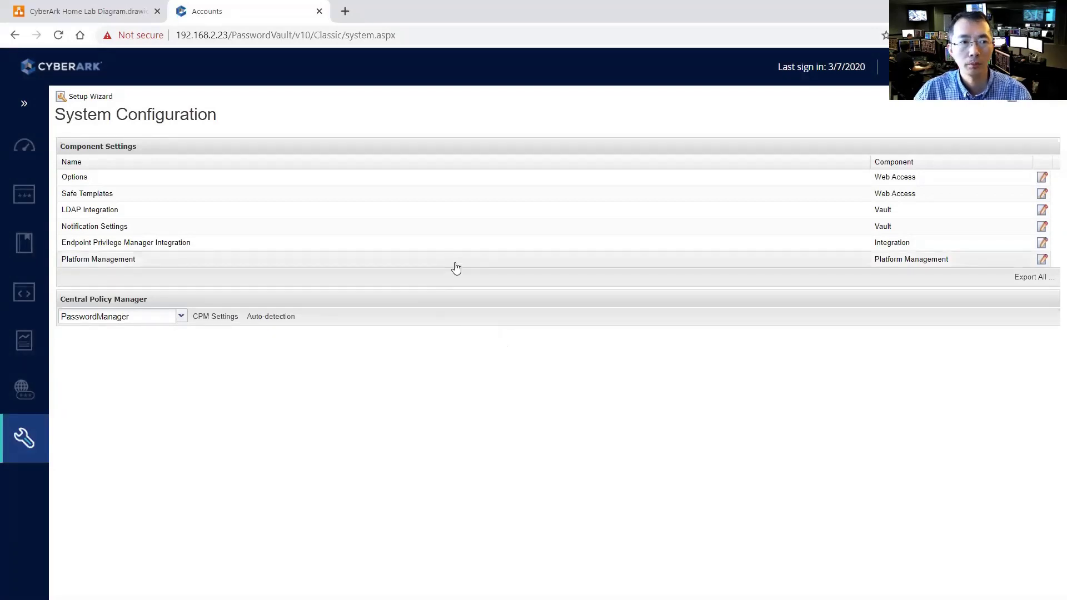
pyautogui.click(98, 99)
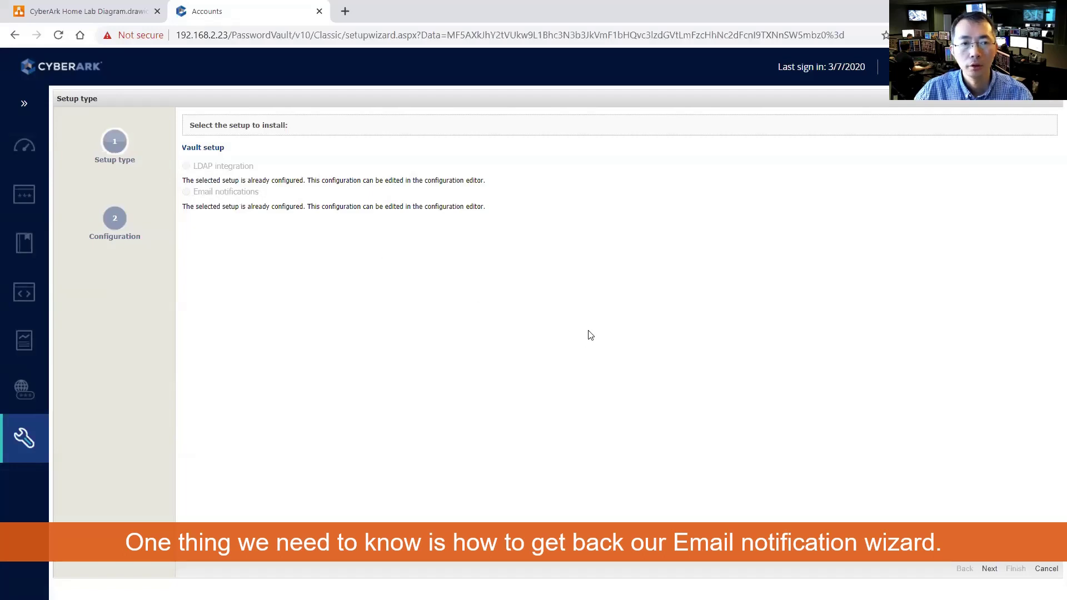
pyautogui.click(989, 568)
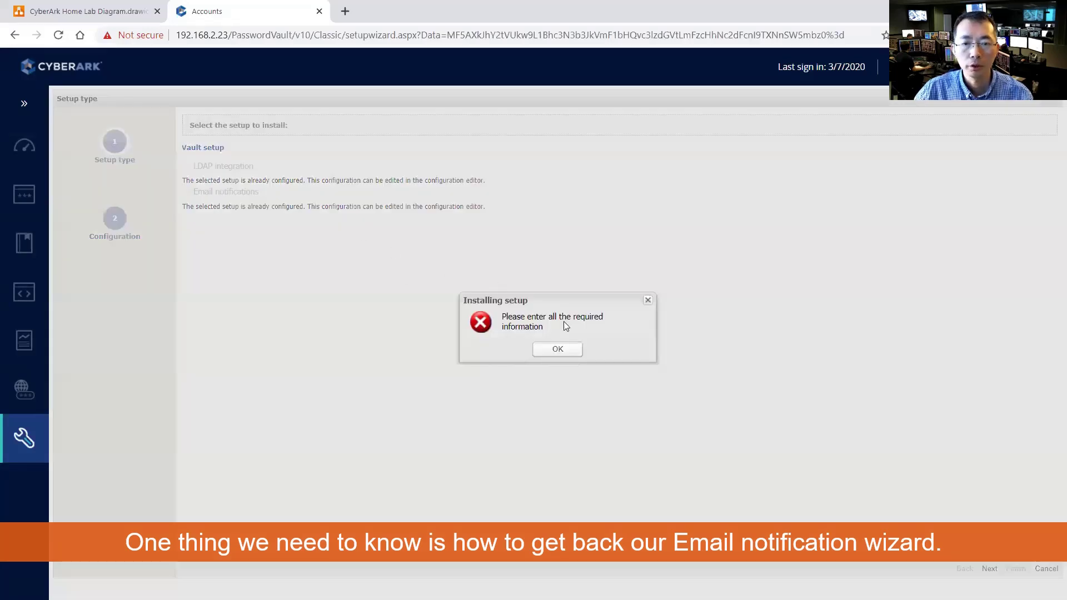
pyautogui.click(558, 349)
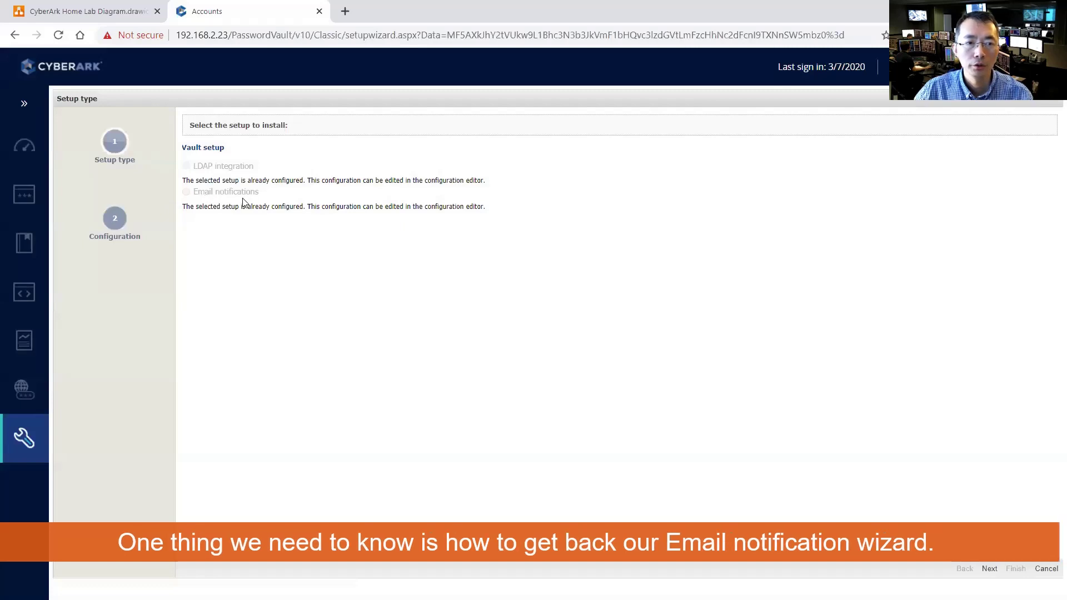
pyautogui.click(1038, 570)
pyautogui.click(531, 349)
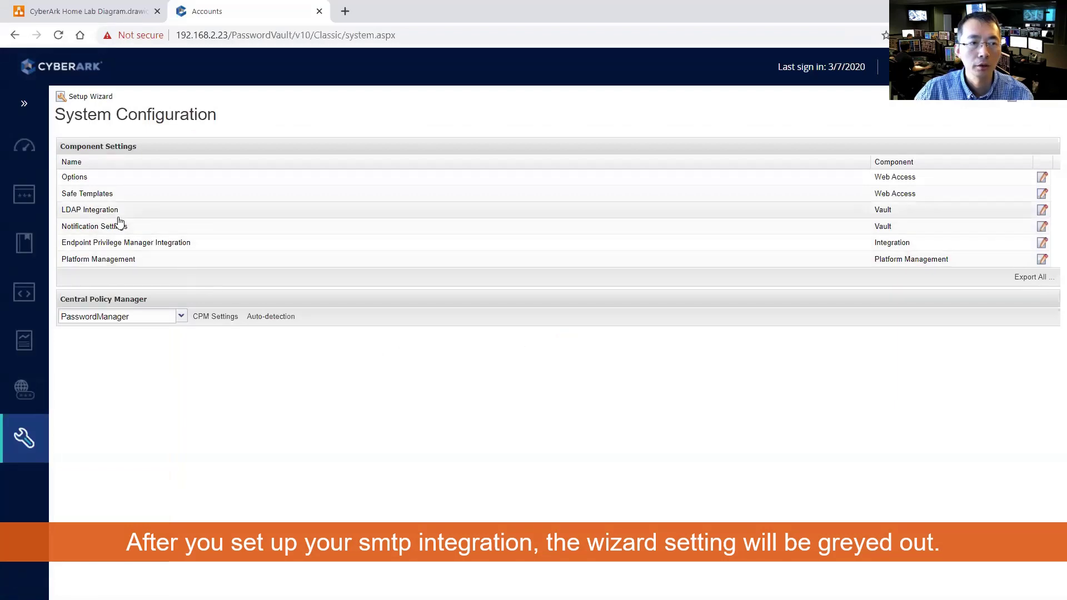
# In Notification Settings, expand EventNotificationEngineSendMethod > SMTPCA > Servers and select server 192.168.2.11
pyautogui.moveTo(38, 448)
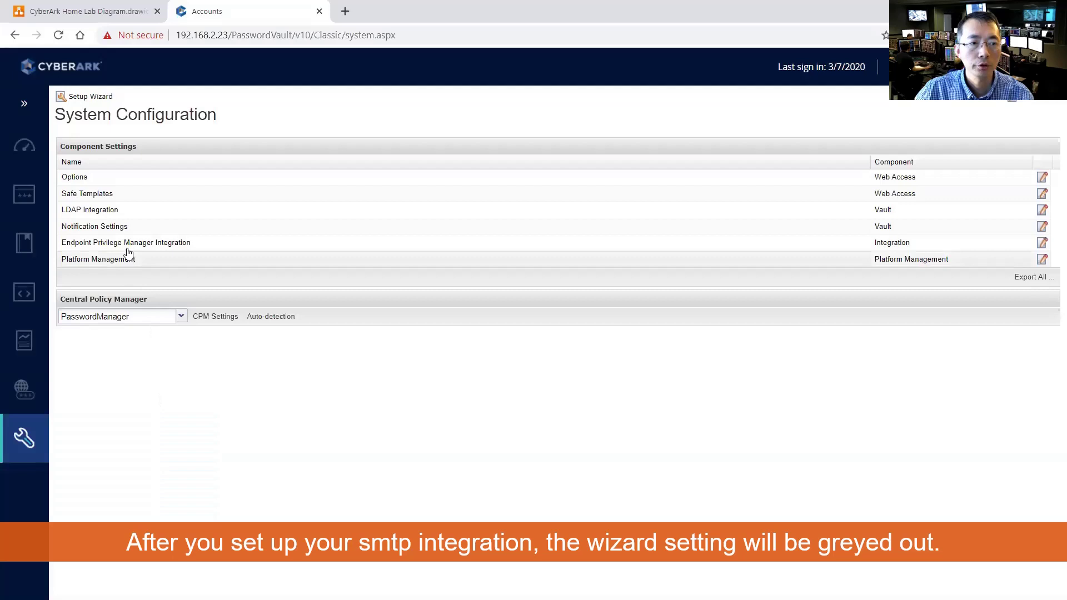
pyautogui.click(107, 229)
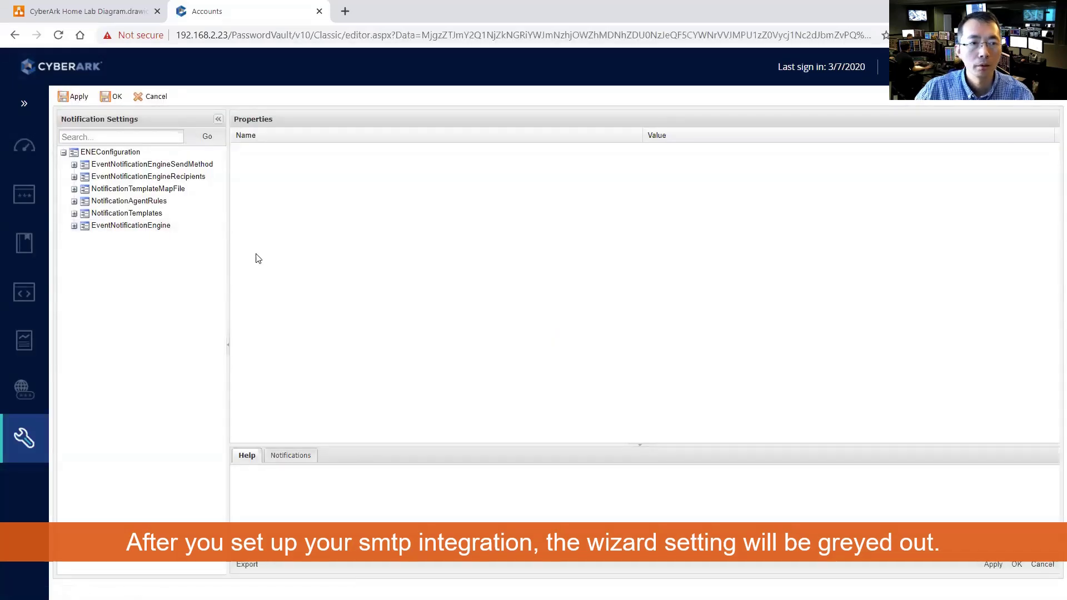
pyautogui.click(74, 166)
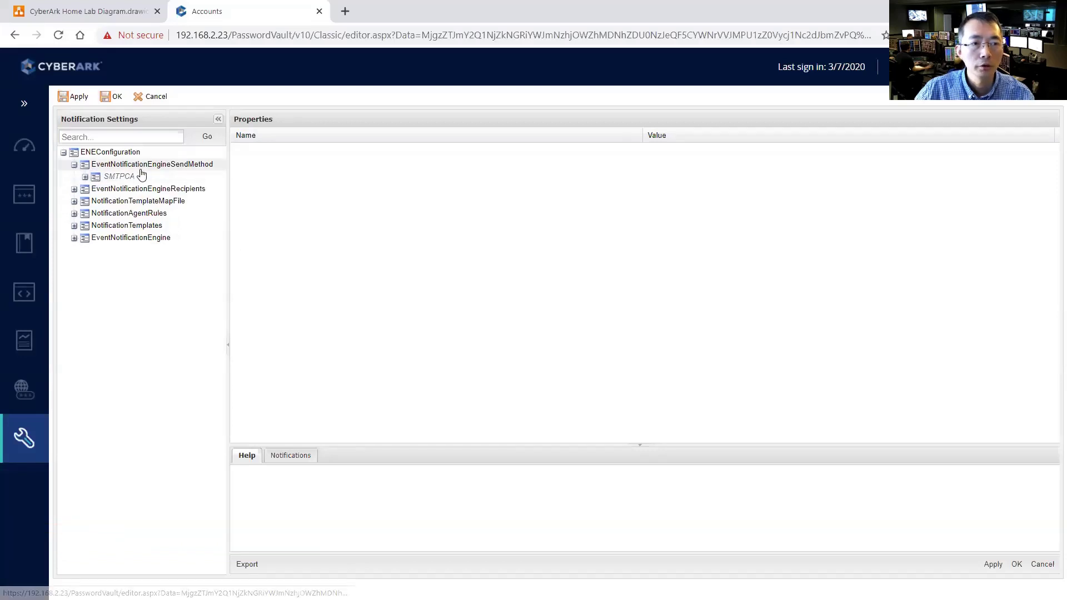
pyautogui.click(85, 177)
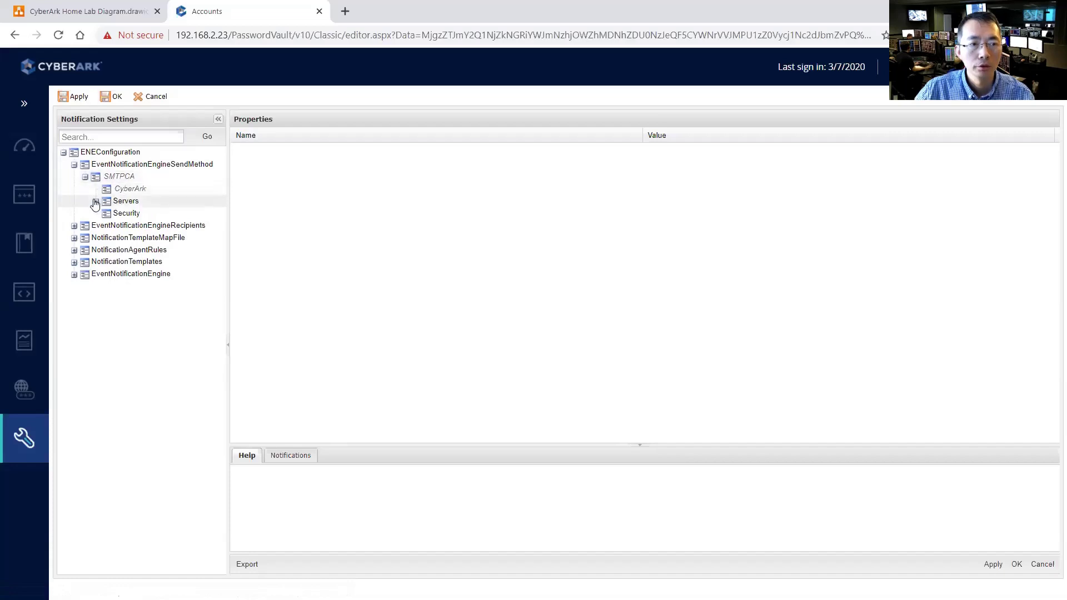
pyautogui.click(95, 203)
pyautogui.click(167, 215)
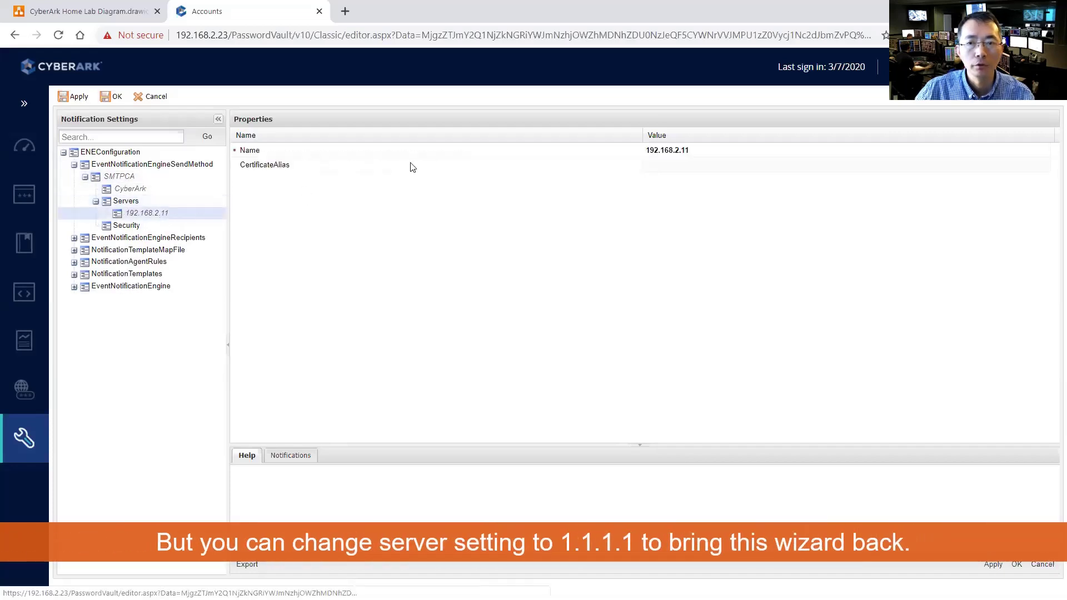
# Change the SMTP server Name to 1.1.1.1 and save the configuration
pyautogui.click(711, 152)
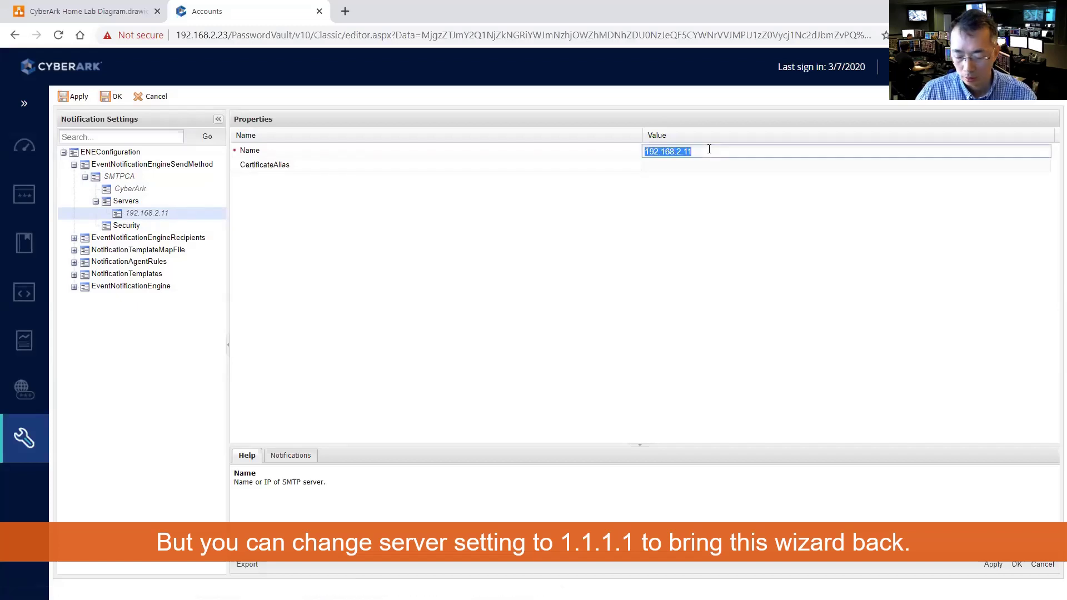
pyautogui.write('1')
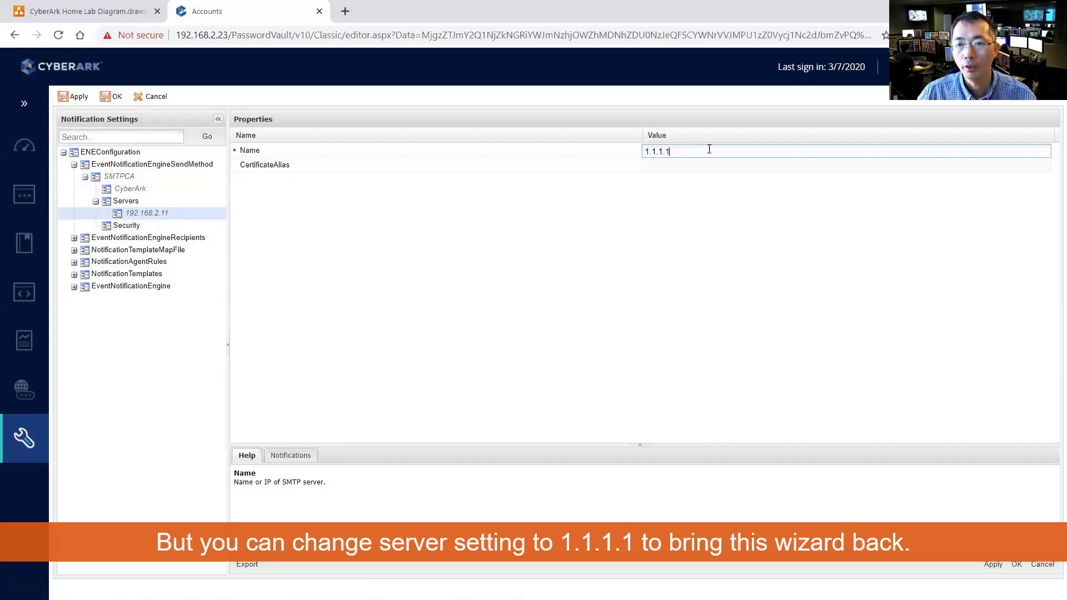
pyautogui.click(715, 209)
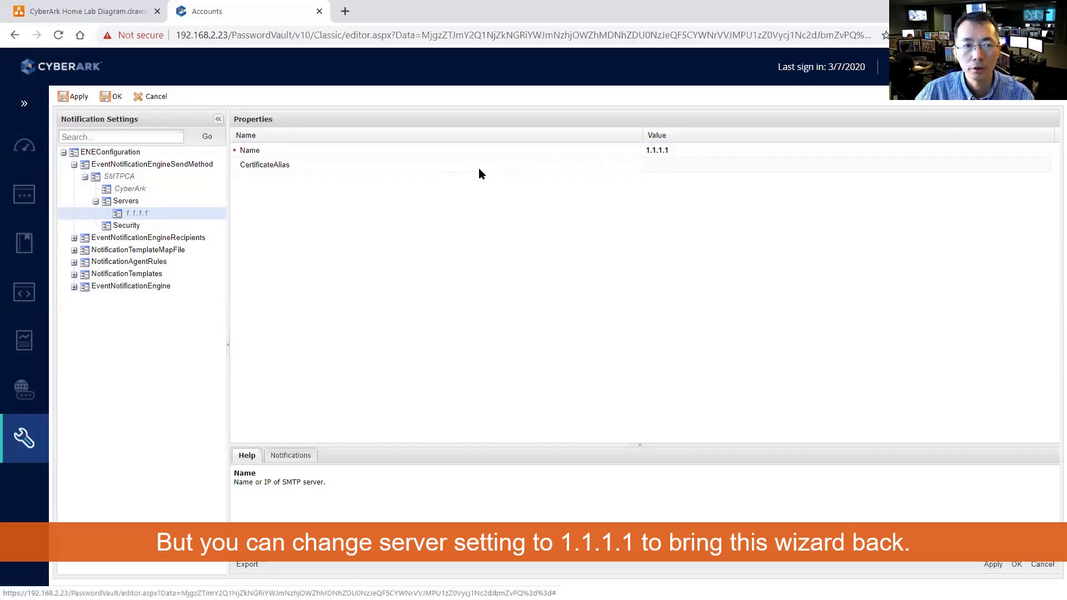
pyautogui.click(1017, 565)
# Dismiss the save confirmation and relaunch the Setup Wizard for email notifications
pyautogui.click(557, 349)
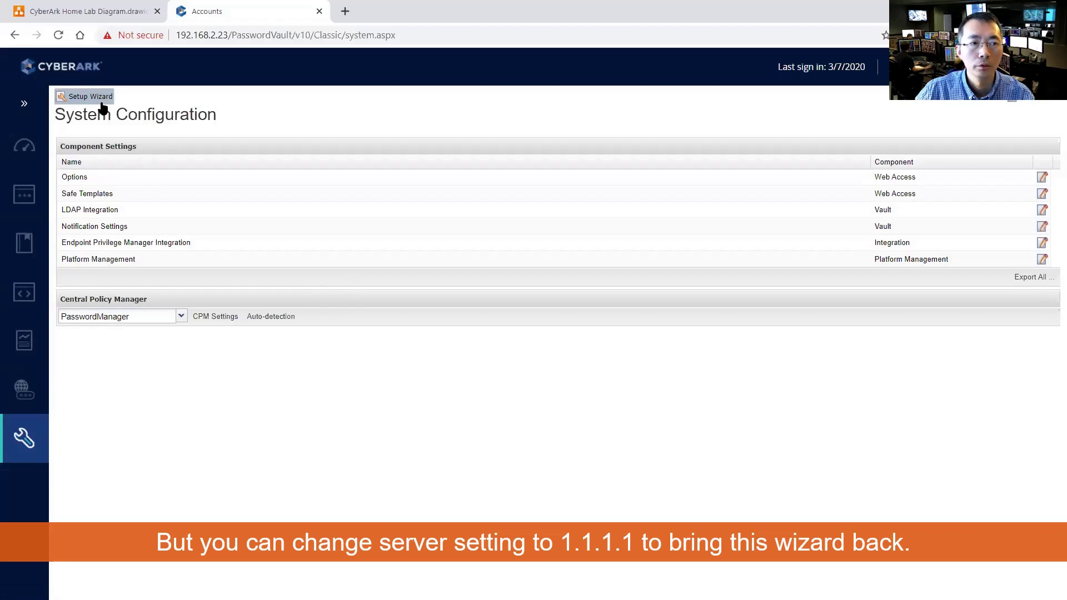
pyautogui.click(99, 98)
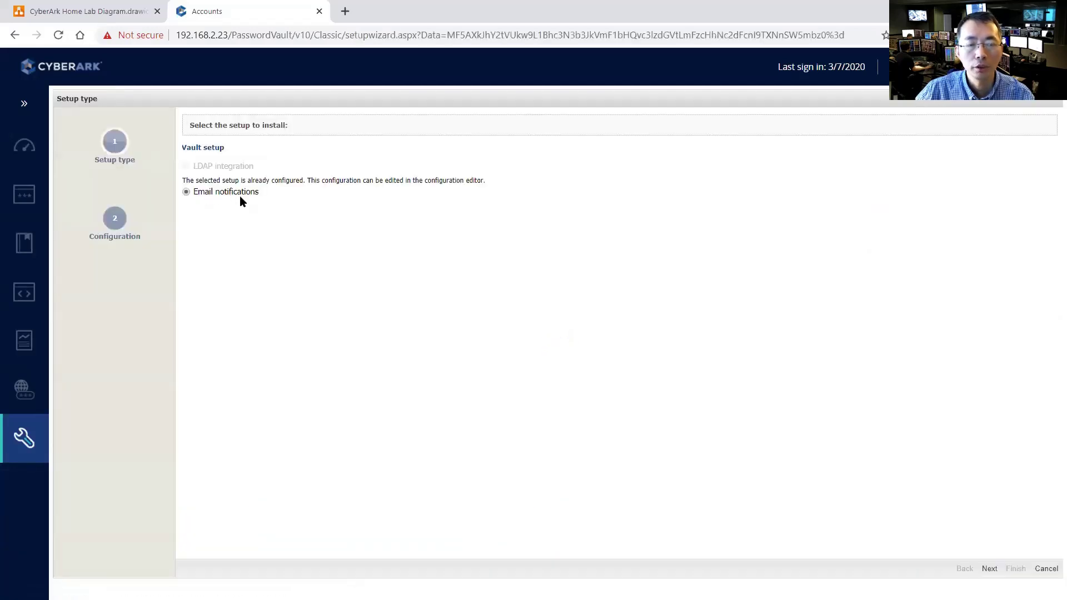
pyautogui.click(989, 569)
# With SMTP server 192.168.2.11, fill in the sender e-mail address, finish, and send a test email
pyautogui.click(481, 138)
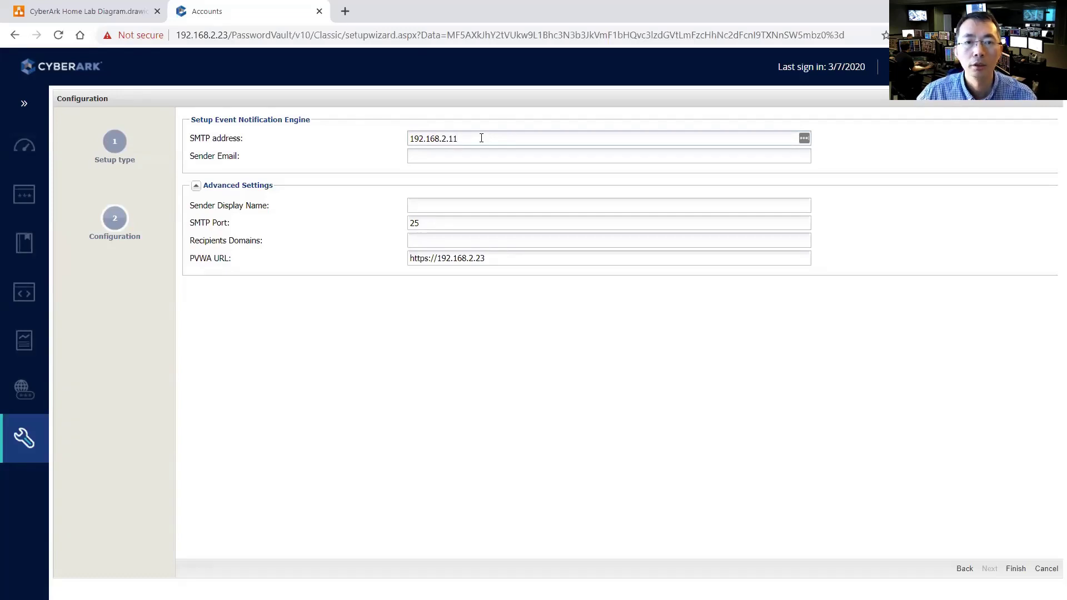
pyautogui.click(479, 157)
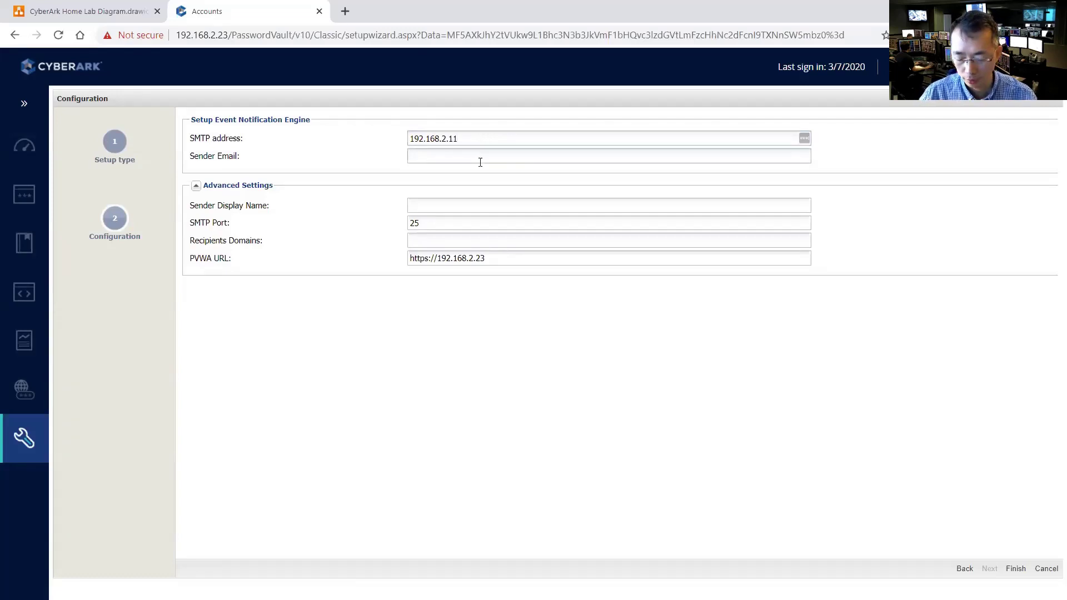
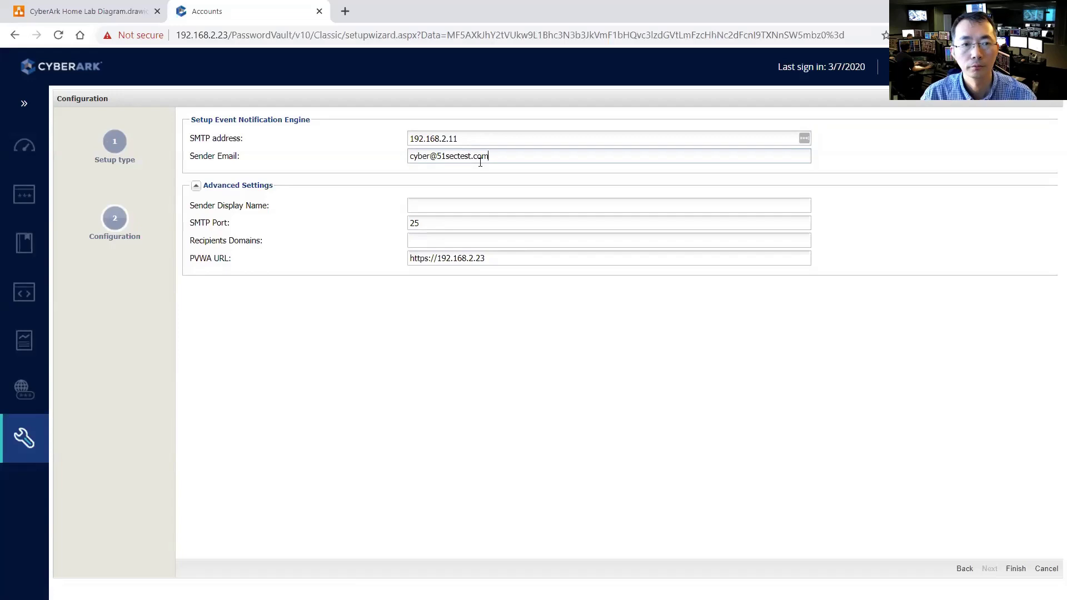
pyautogui.click(1012, 569)
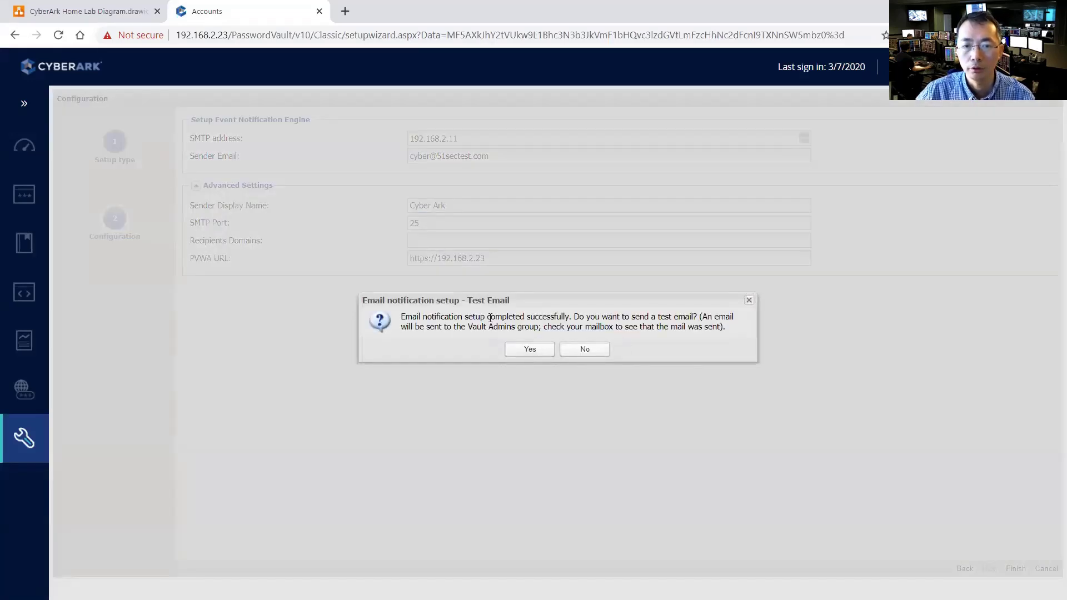
pyautogui.click(530, 351)
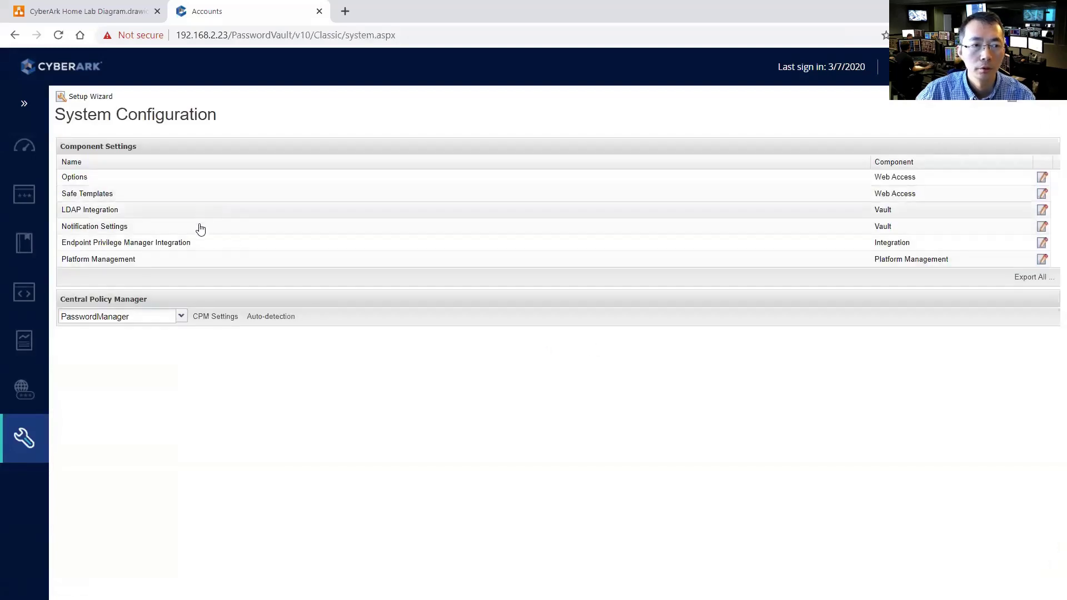
# In Notification Settings, expand EventNotificationEngineSendMethod > SMTPCA > Servers to view server 192.168.2.11's properties
pyautogui.click(204, 232)
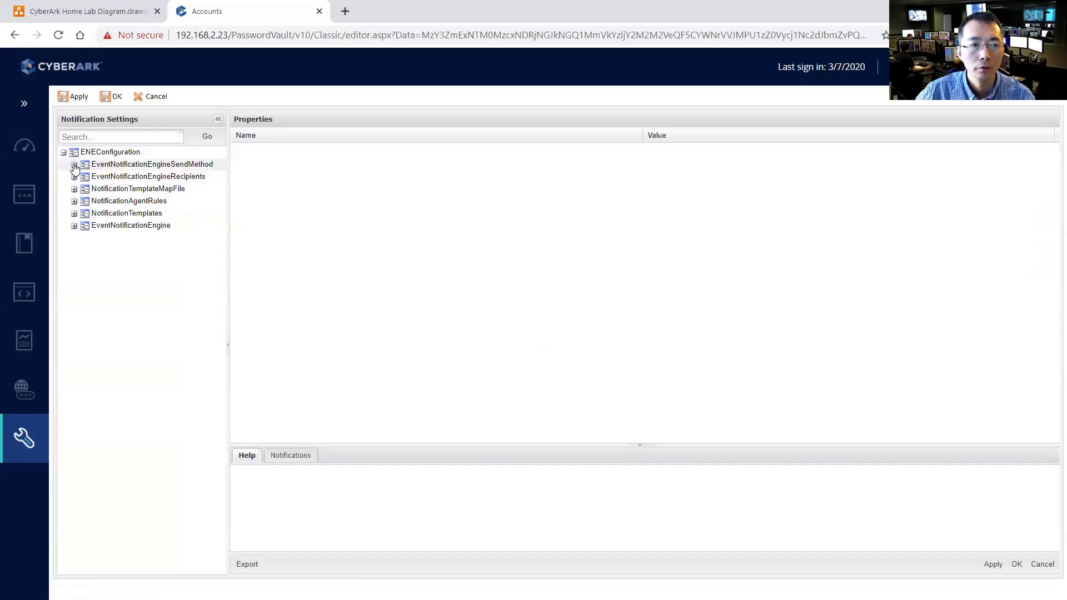
pyautogui.click(74, 165)
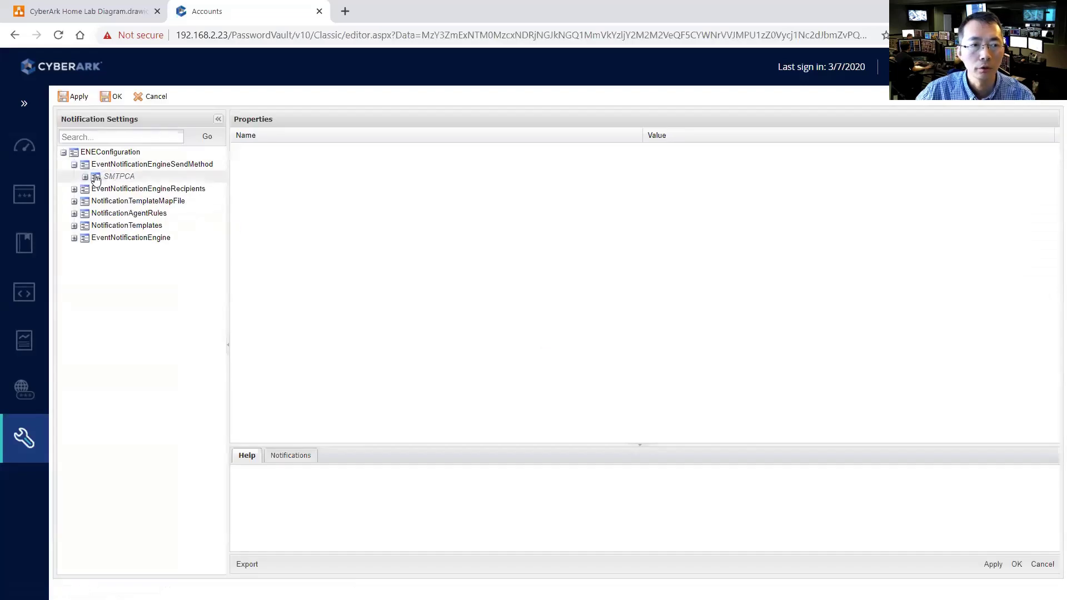
pyautogui.click(85, 177)
pyautogui.click(136, 203)
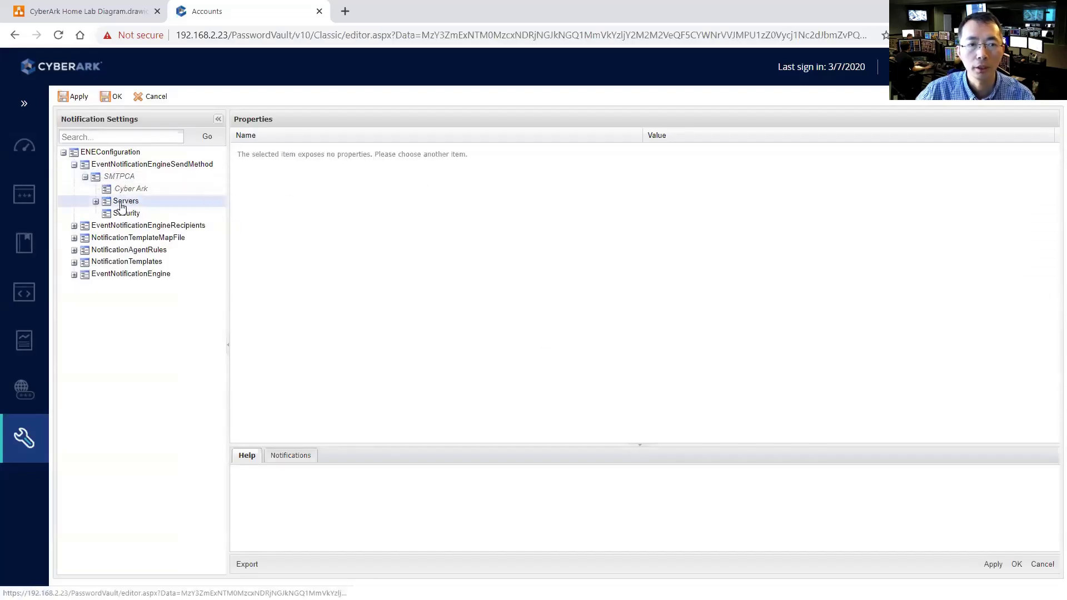
pyautogui.click(96, 201)
pyautogui.click(145, 213)
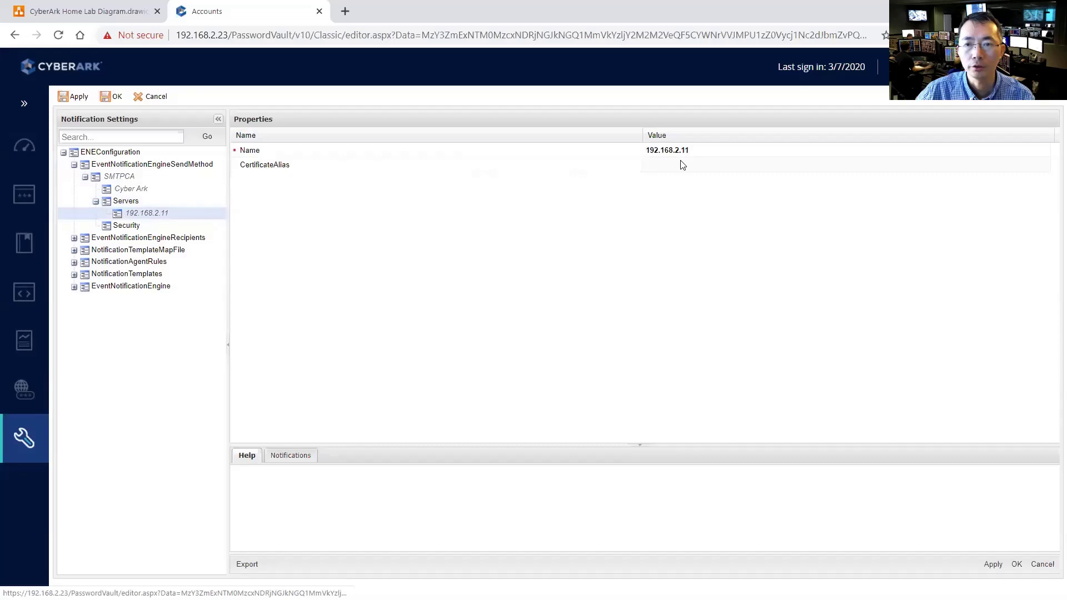